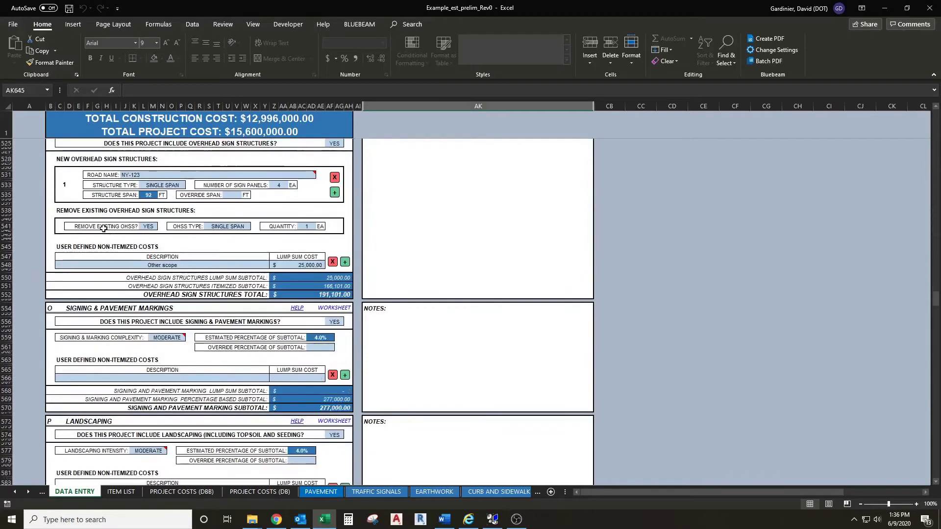
# Open the ITEM LIST sheet and look over its item numbers, descriptions and quantities
pyautogui.scroll(-7, 110, 253)
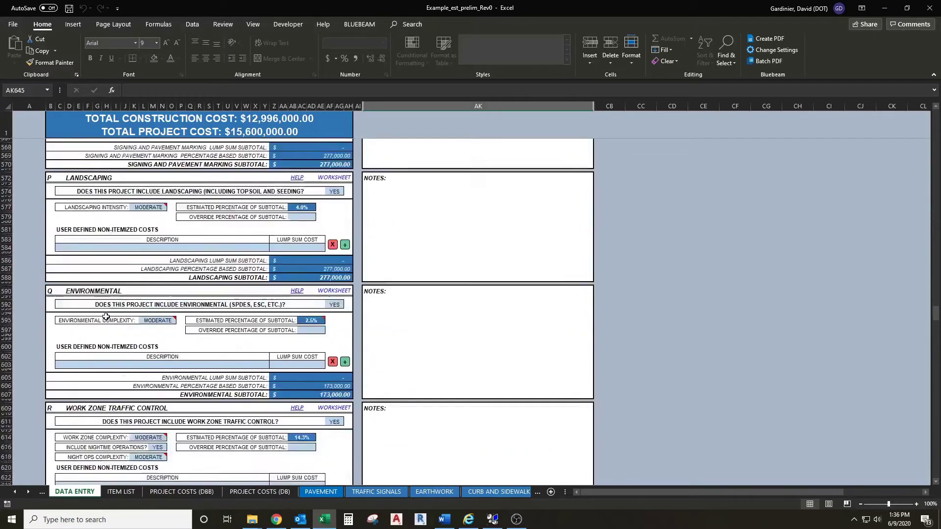
pyautogui.click(129, 494)
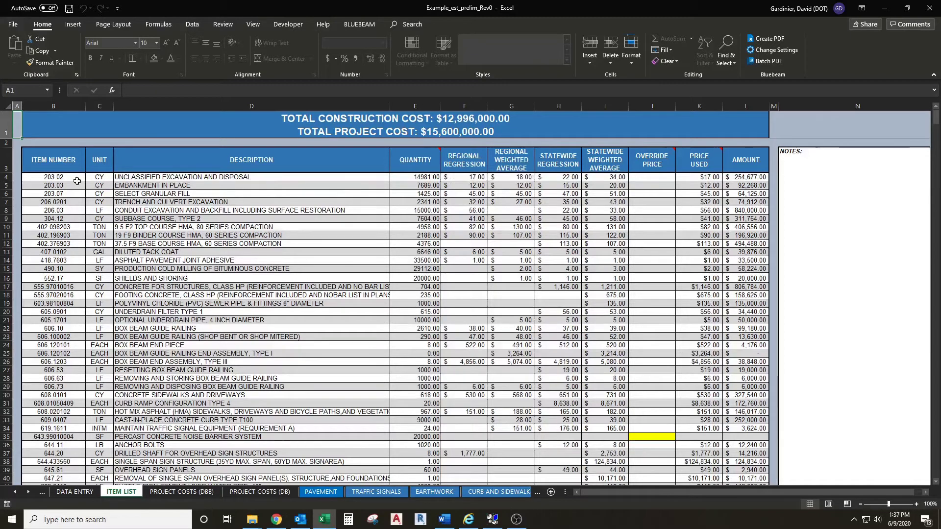
pyautogui.scroll(-7, 81, 181)
pyautogui.scroll(7, 81, 181)
pyautogui.moveTo(424, 171)
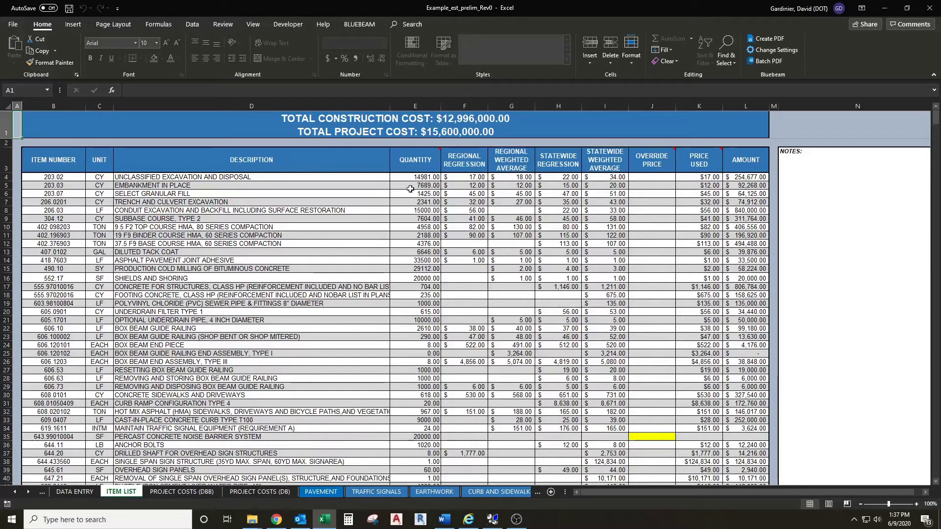
pyautogui.scroll(-1, 304, 200)
pyautogui.scroll(1, 289, 204)
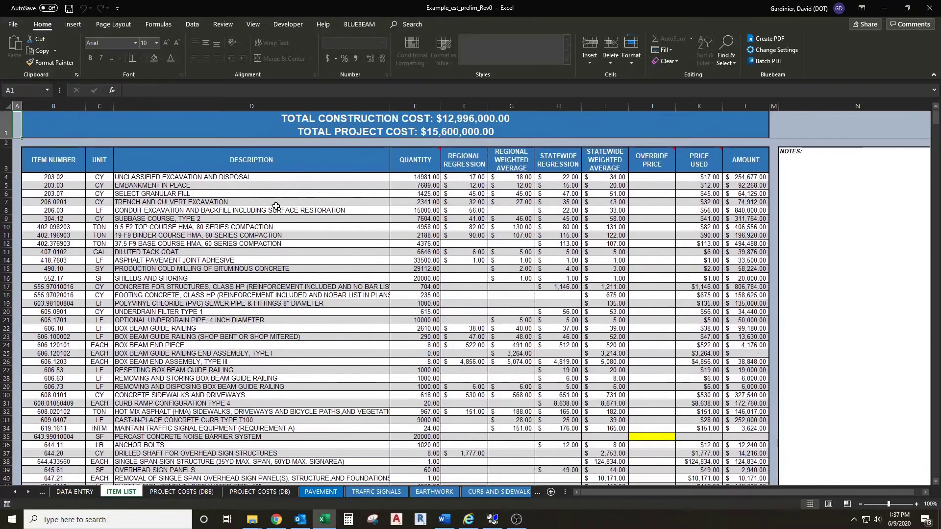
# Read through the item list down to its last filled row and return to the column headings
pyautogui.scroll(-3, 276, 208)
pyautogui.scroll(-3, 276, 209)
pyautogui.scroll(-6, 276, 209)
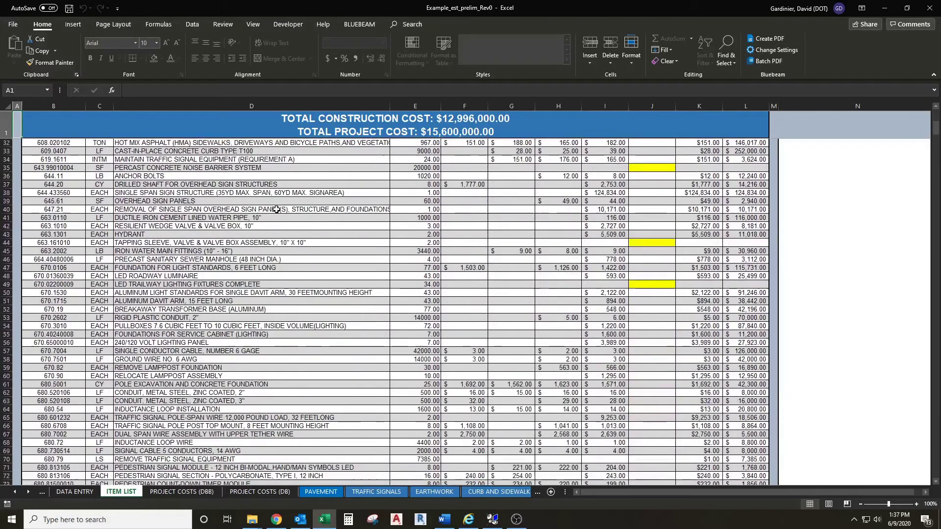
pyautogui.scroll(-2, 276, 210)
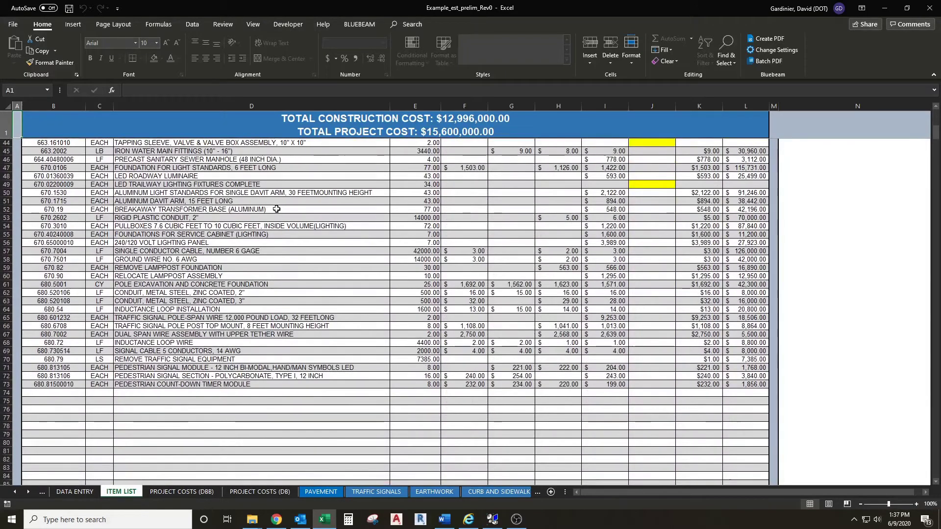
pyautogui.scroll(7, 275, 209)
pyautogui.scroll(7, 276, 210)
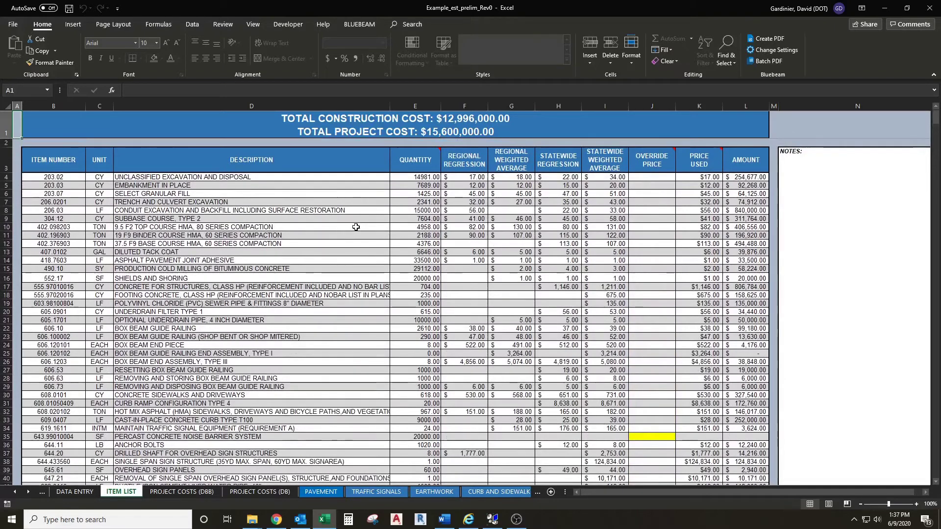
pyautogui.scroll(-2, 353, 221)
pyautogui.scroll(2, 354, 224)
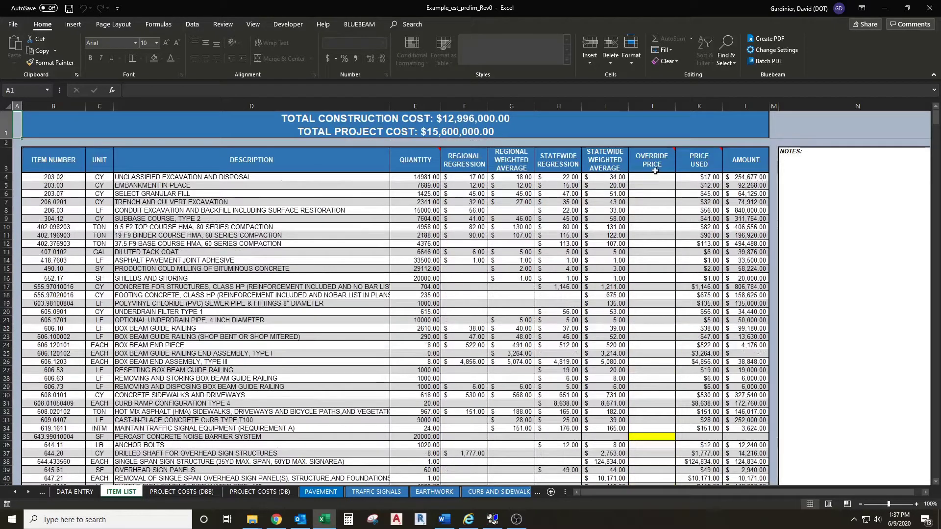
# Set the override price of the precast concrete noise barrier system, item 643.99010004, to 50
pyautogui.moveTo(655, 171)
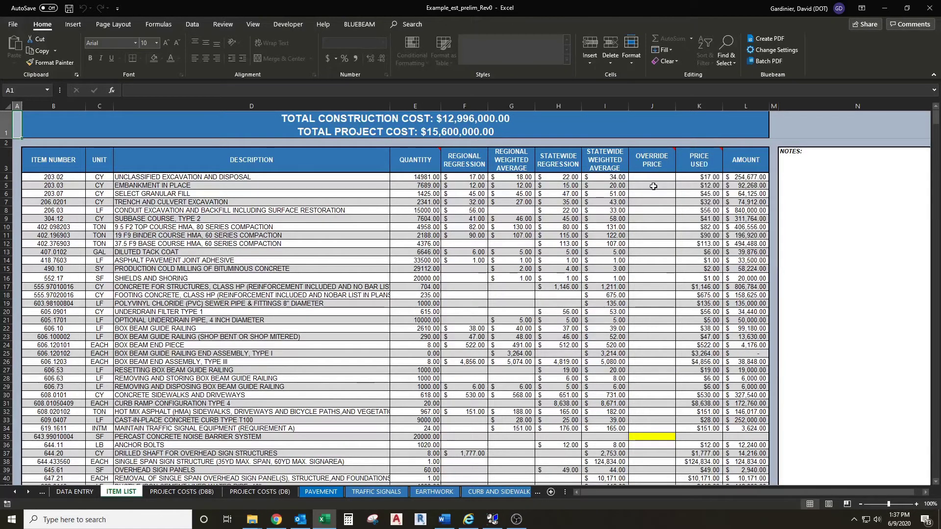
pyautogui.scroll(-3, 654, 196)
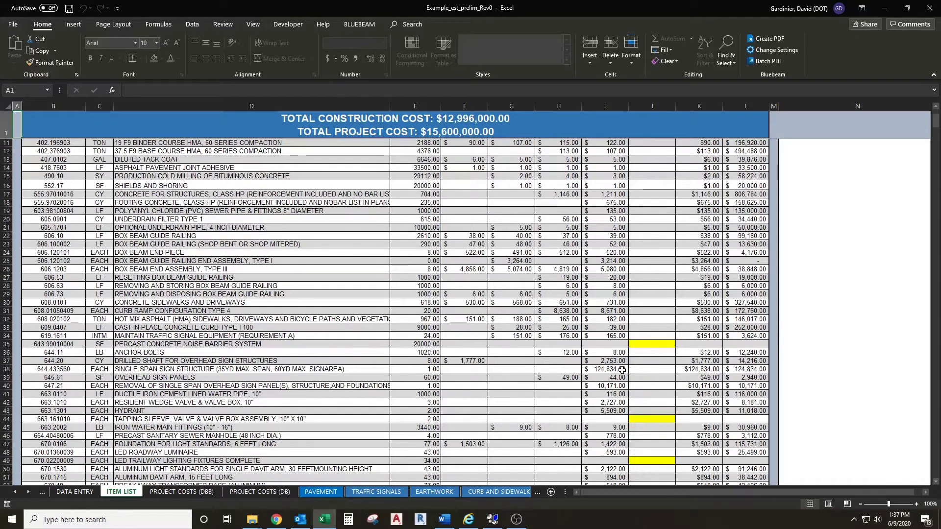
pyautogui.scroll(-1, 652, 319)
pyautogui.click(651, 320)
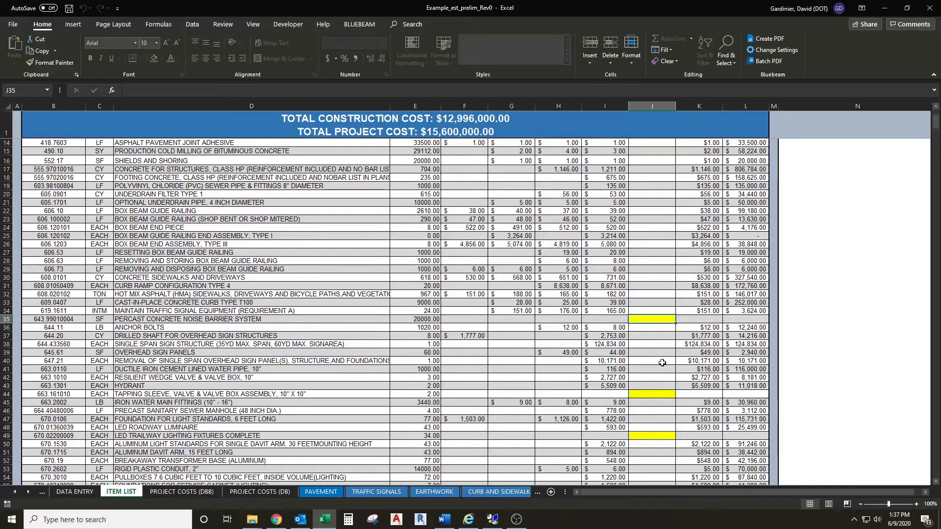
pyautogui.scroll(-3, 81, 328)
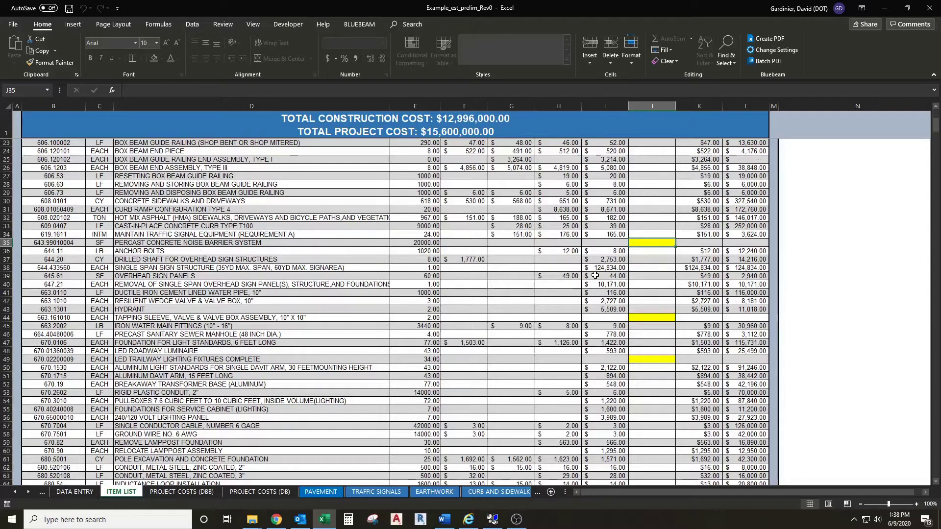
pyautogui.write('50')
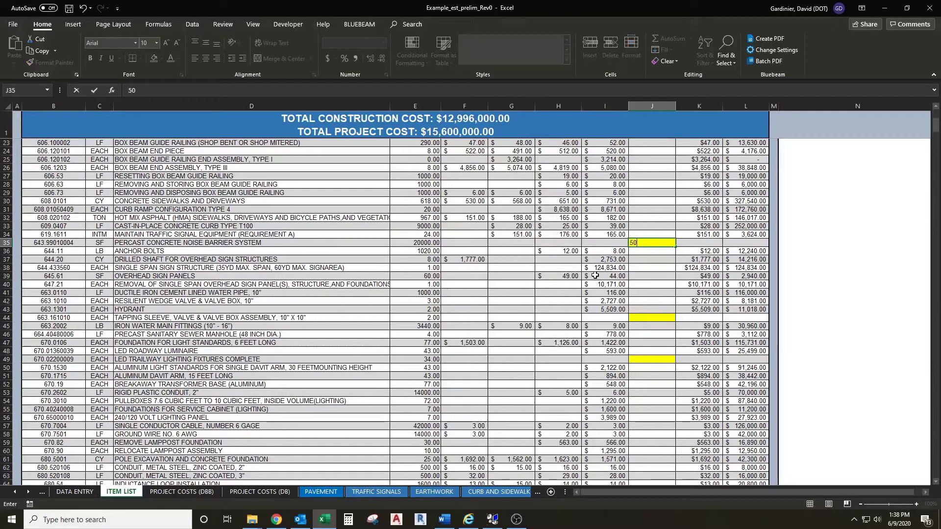
pyautogui.click(655, 266)
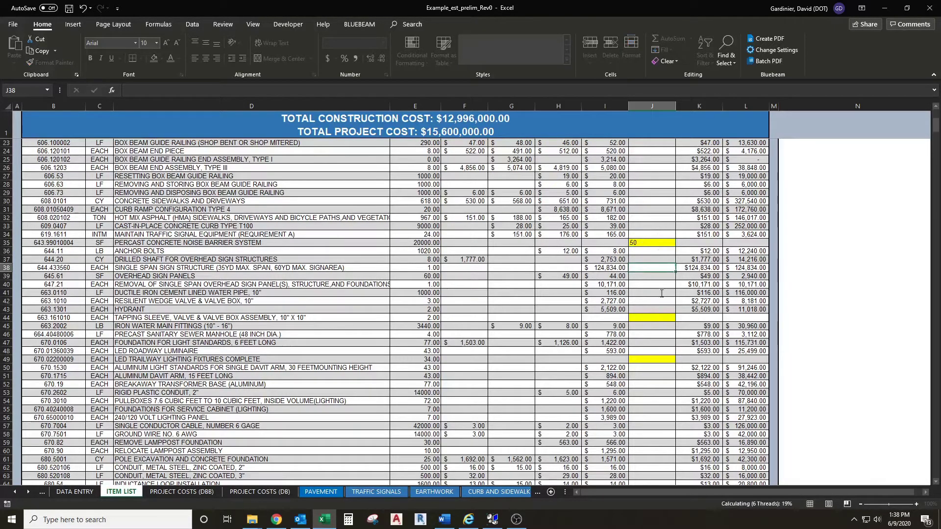
# Set the override prices of the tapping sleeve, valve and valve box assembly and the LED trailway lighting fixtures to 1000 each
pyautogui.click(651, 317)
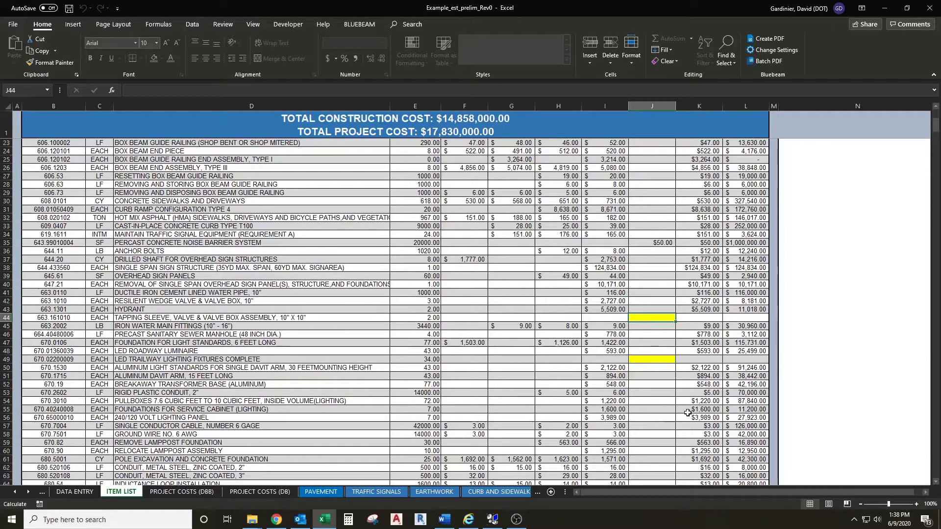
pyautogui.write('1000')
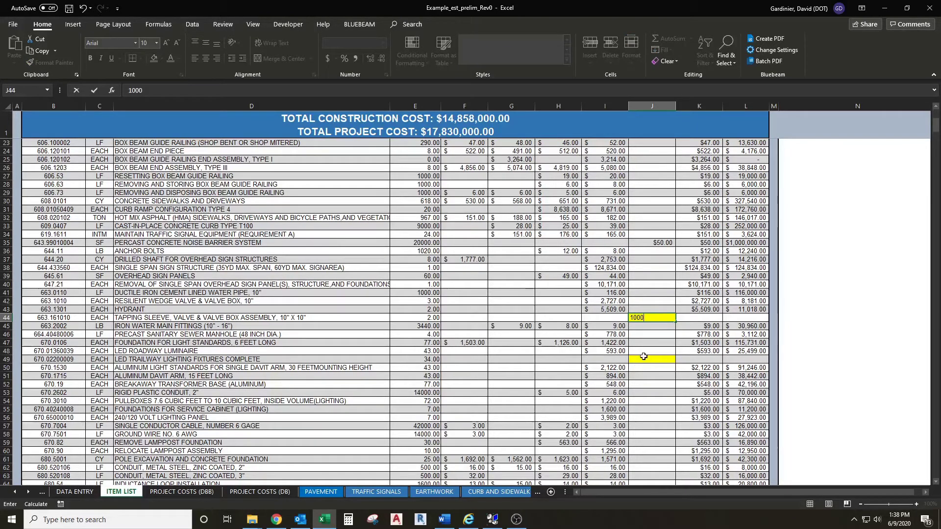
pyautogui.click(643, 356)
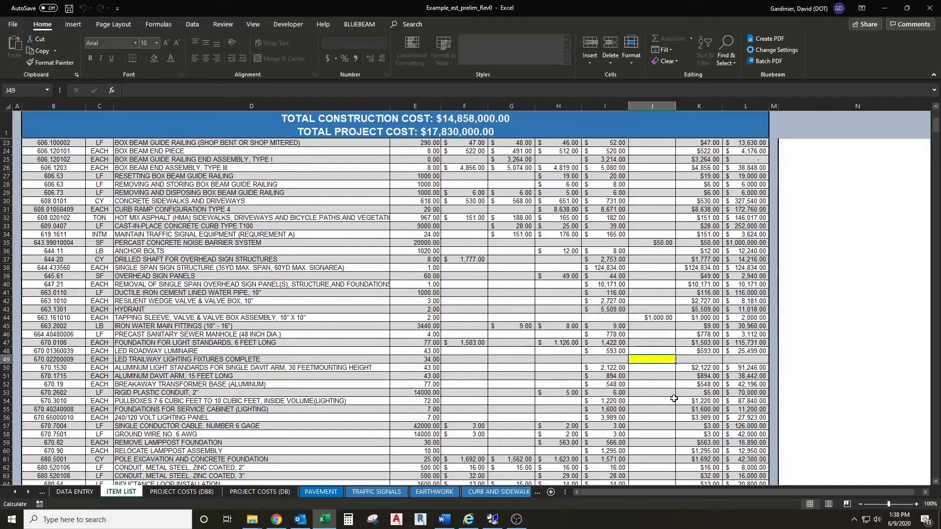
pyautogui.write('1000')
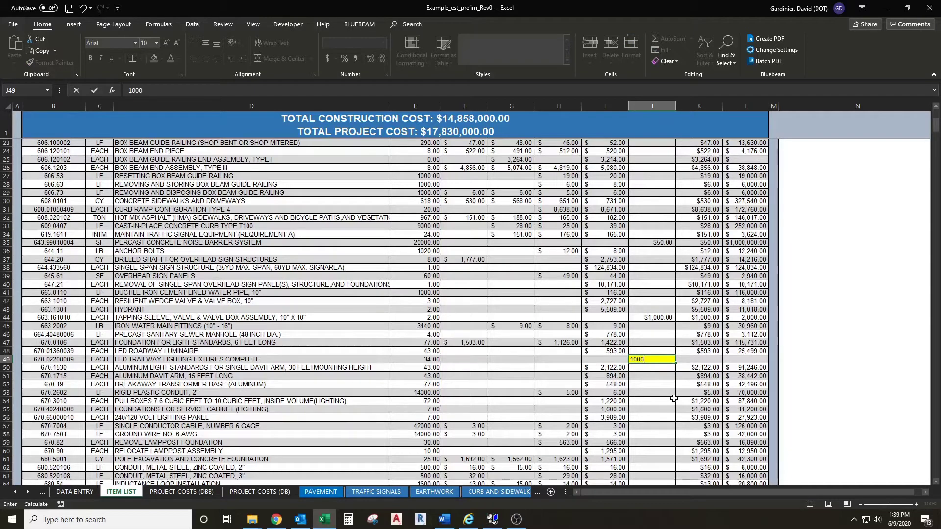
pyautogui.press('Return')
# Review the prices used and amounts through the end of the item list, including the overridden items
pyautogui.scroll(-5, 678, 398)
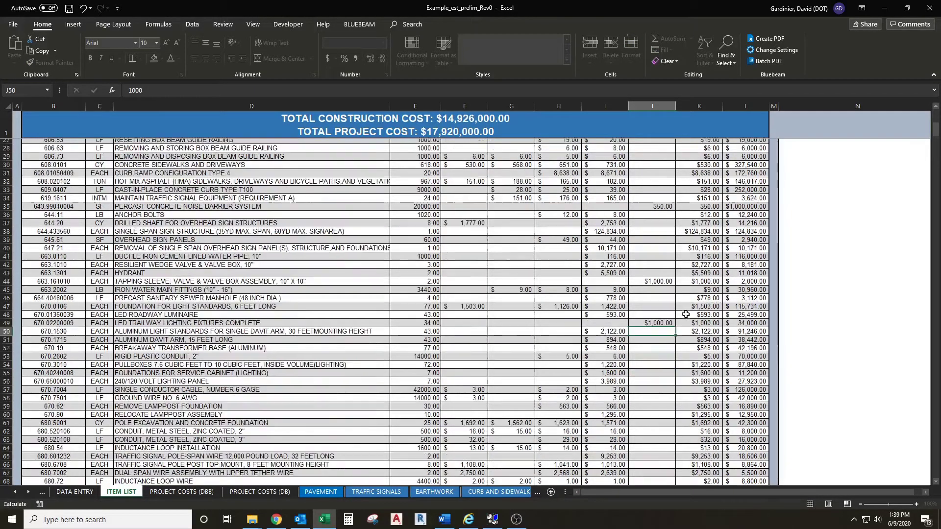
pyautogui.scroll(-9, 666, 358)
pyautogui.scroll(9, 657, 321)
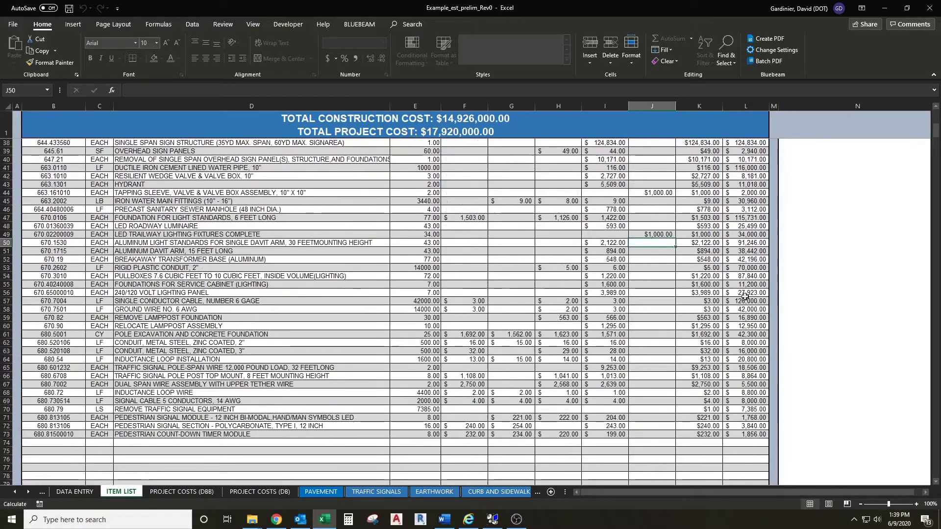
pyautogui.scroll(5, 743, 314)
pyautogui.scroll(1, 743, 314)
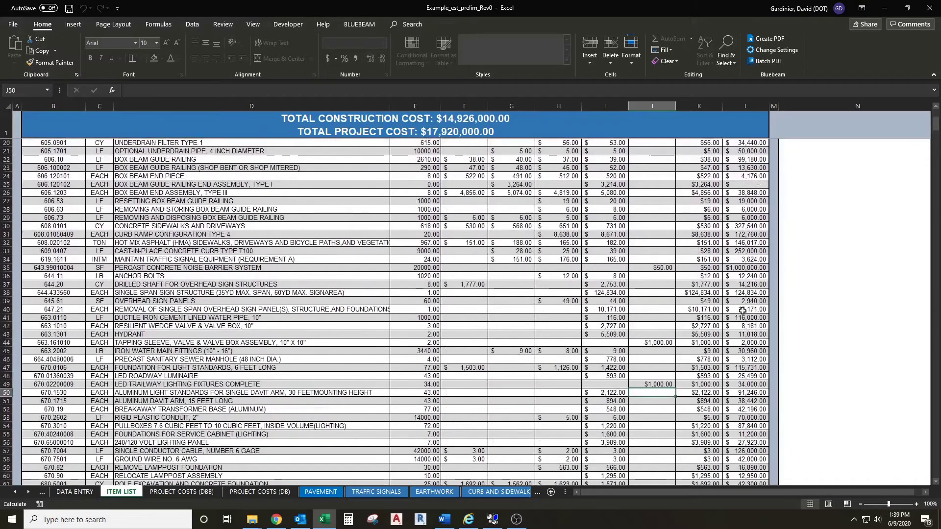
pyautogui.scroll(2, 663, 353)
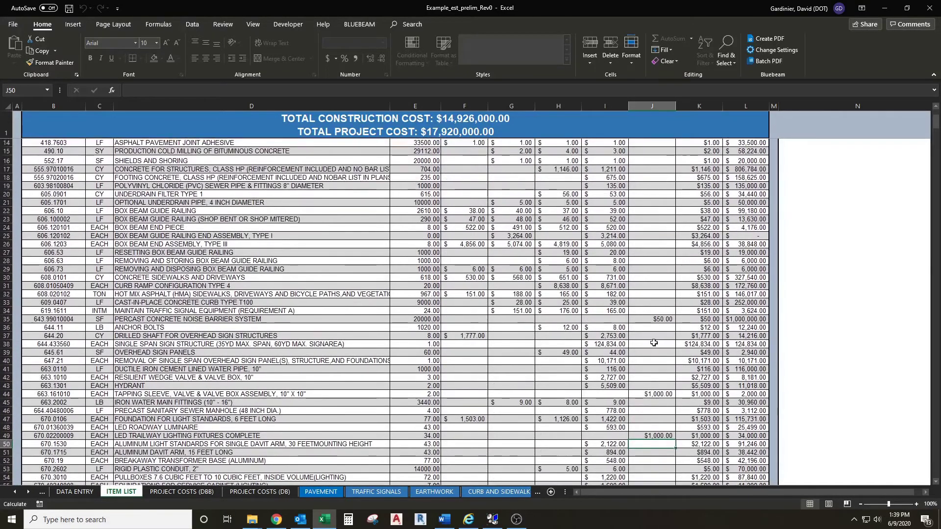
pyautogui.scroll(4, 661, 351)
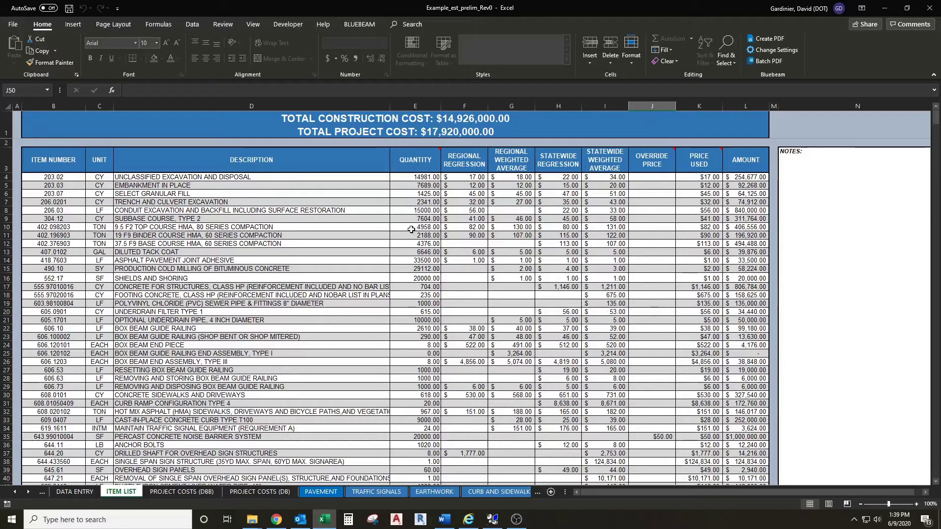
# Check the unclassified excavation quantity on ITEM LIST against the PAVEMENT sheet's item list, and return to ITEM LIST
pyautogui.click(435, 179)
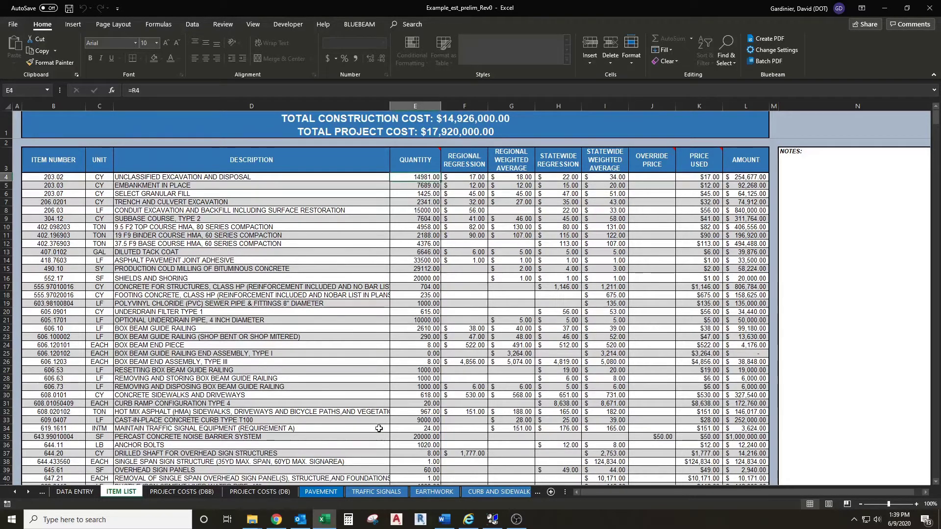
pyautogui.click(321, 492)
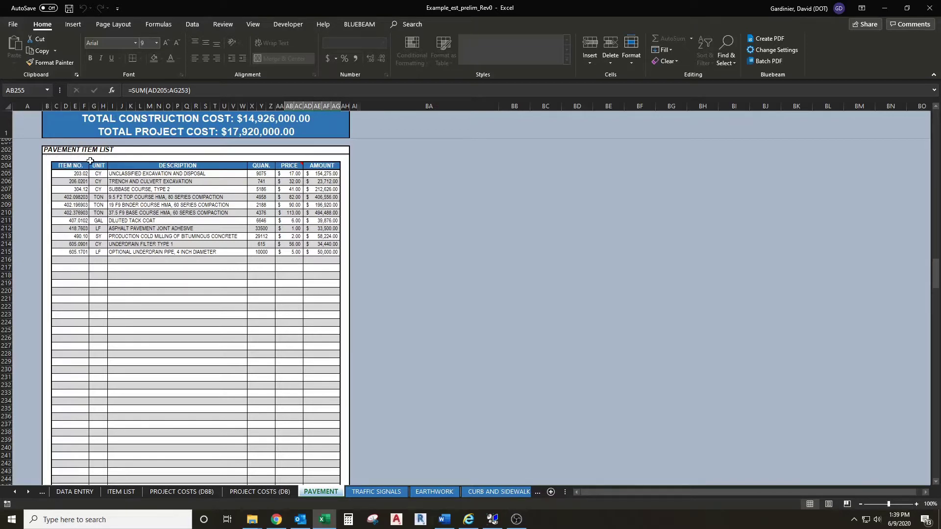
pyautogui.click(114, 491)
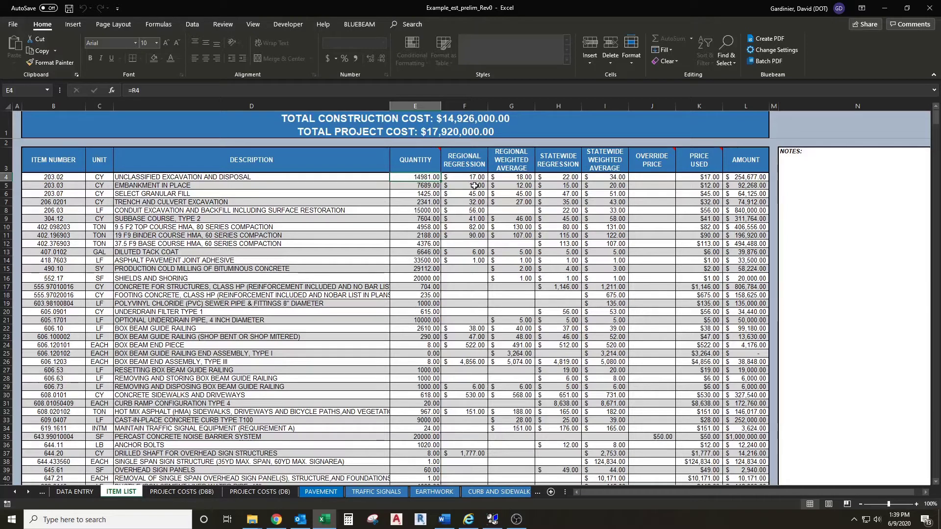
# Examine the four regional and statewide price columns, the Price Used priority note, and the price formulas for unclassified excavation
pyautogui.moveTo(610, 163); pyautogui.dragTo(473, 166)
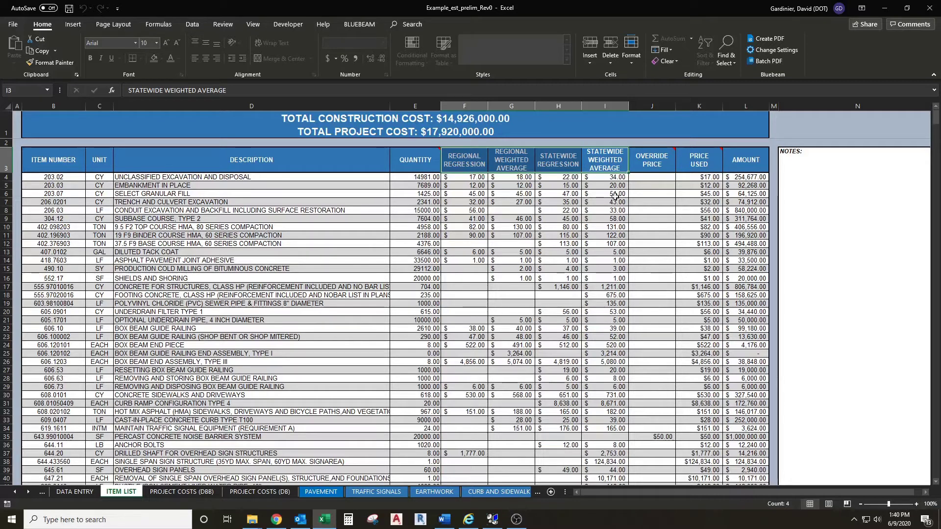
pyautogui.click(476, 177)
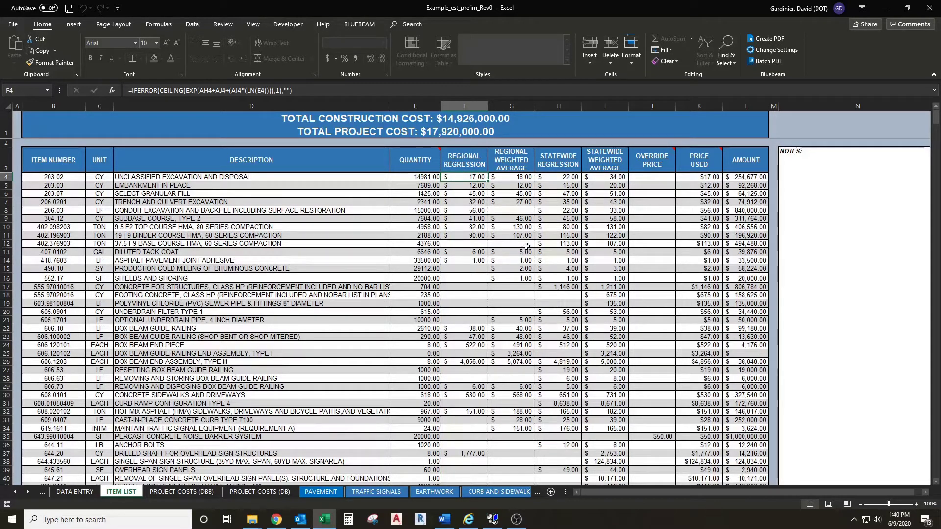
pyautogui.click(464, 161)
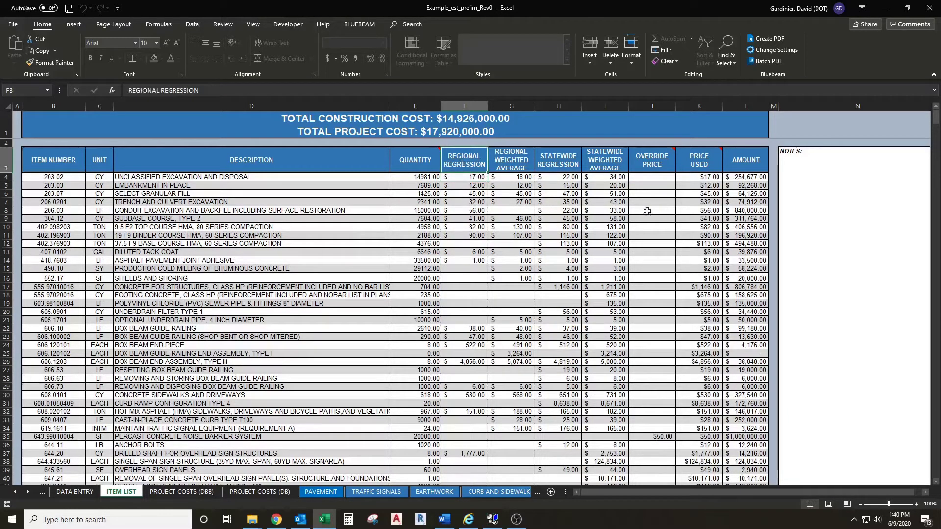
pyautogui.moveTo(716, 162)
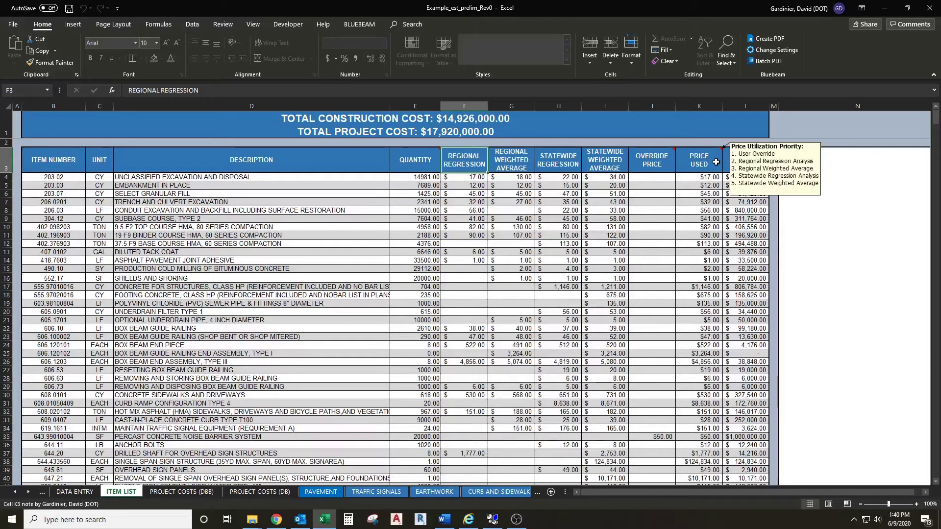
pyautogui.click(478, 178)
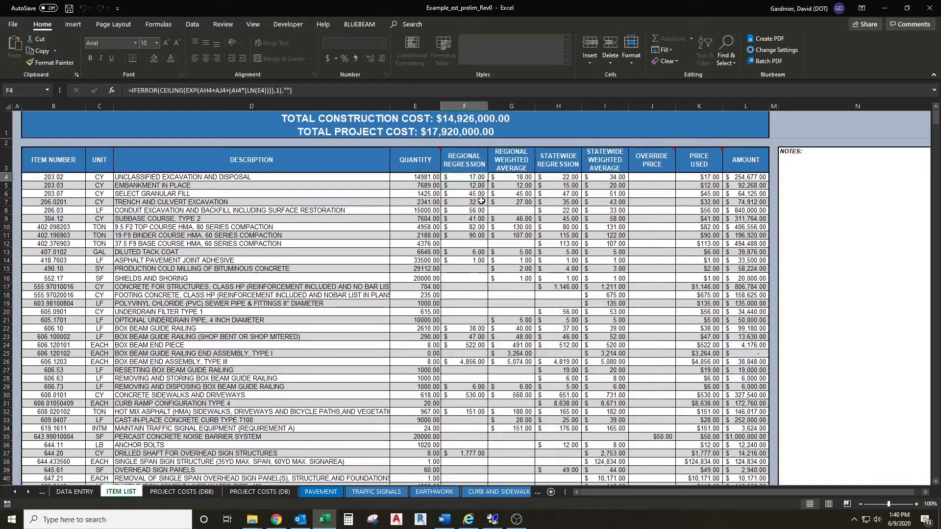
pyautogui.click(715, 178)
# Inspect the regional price cells and the statewide regression price for the 37.5 F9 base course item
pyautogui.scroll(-1, 589, 229)
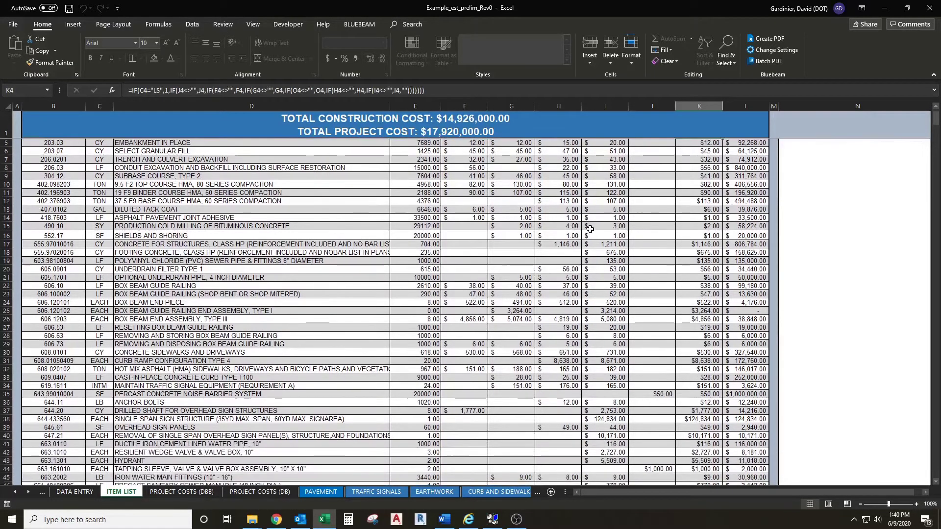
pyautogui.scroll(1, 590, 228)
pyautogui.click(465, 244)
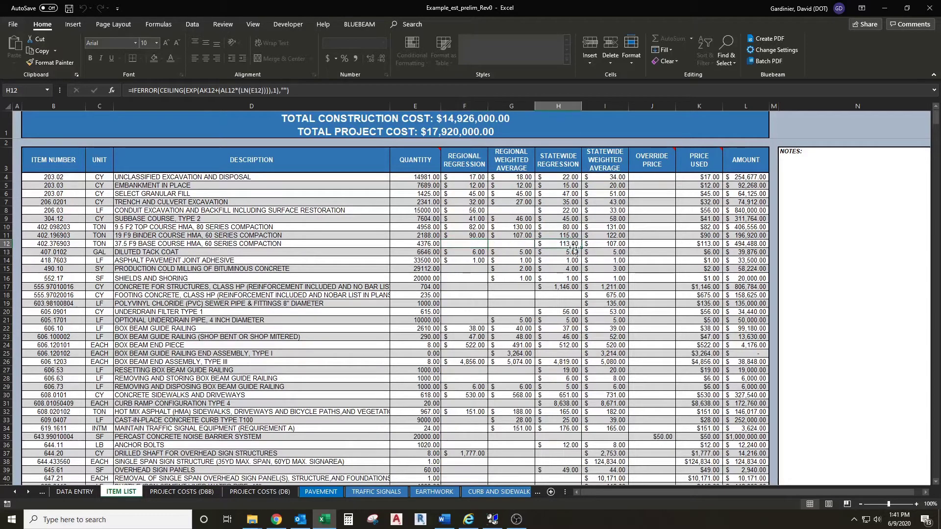
pyautogui.moveTo(482, 243); pyautogui.dragTo(498, 243)
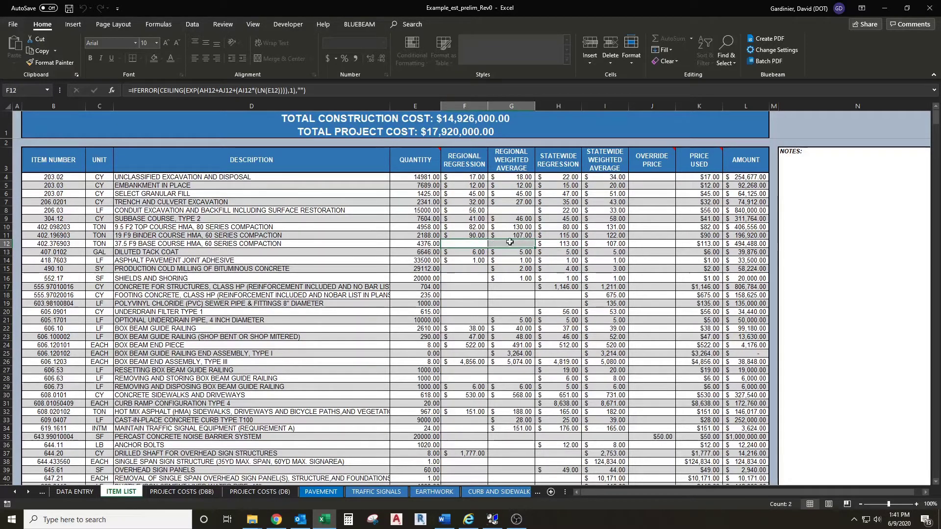
pyautogui.click(574, 245)
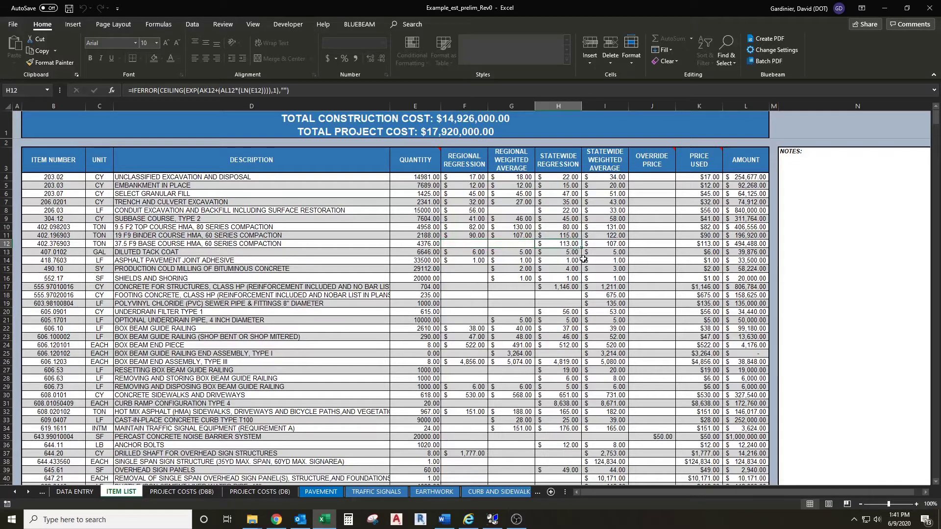
# Check the Price Used for the 37.5 F9 base course and the regional price cells and Price Used for concrete curb type T100
pyautogui.click(698, 245)
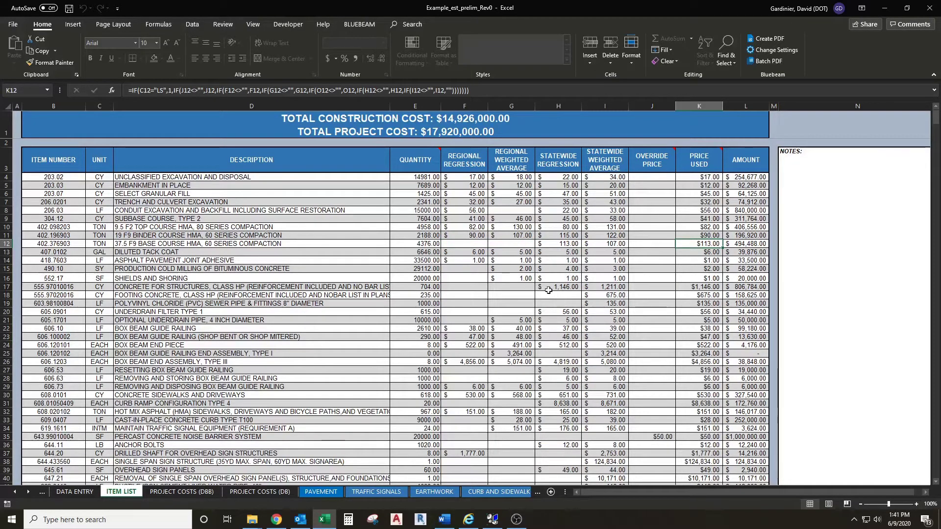
pyautogui.click(468, 278)
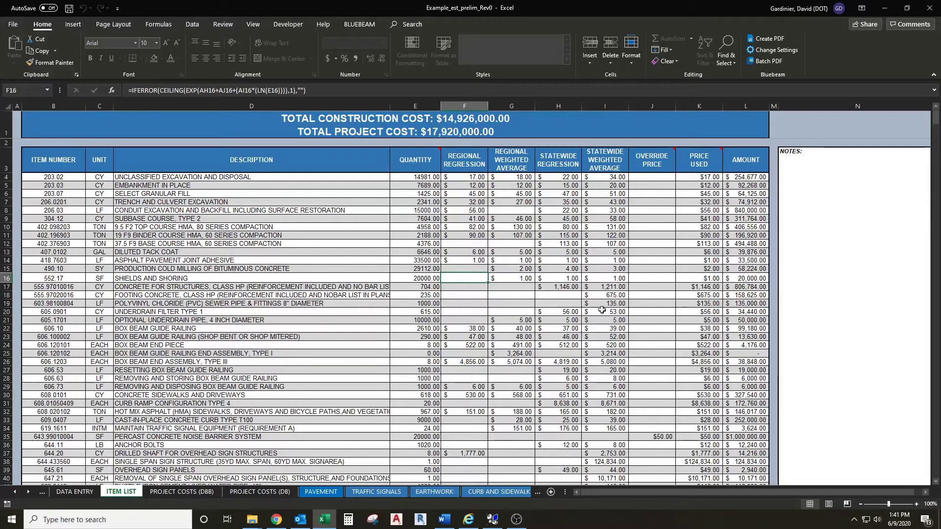
pyautogui.scroll(-1, 602, 310)
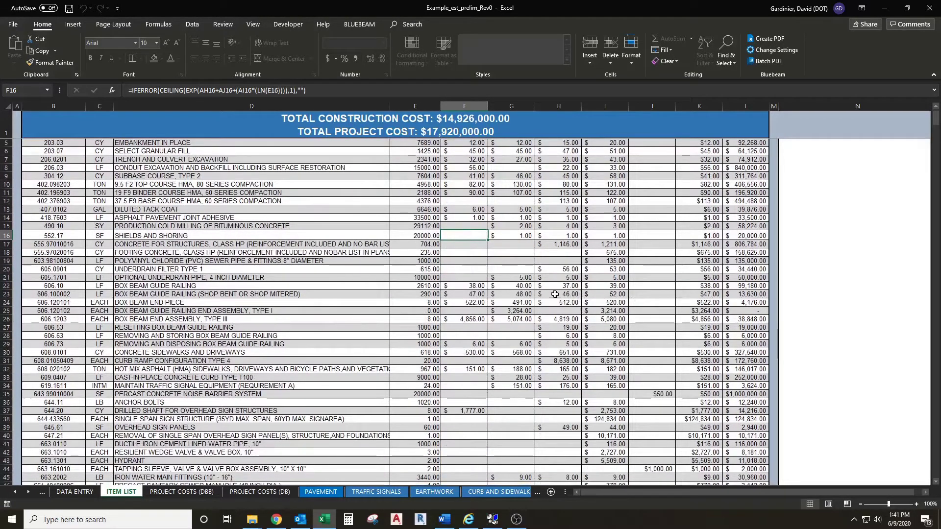
pyautogui.click(474, 385)
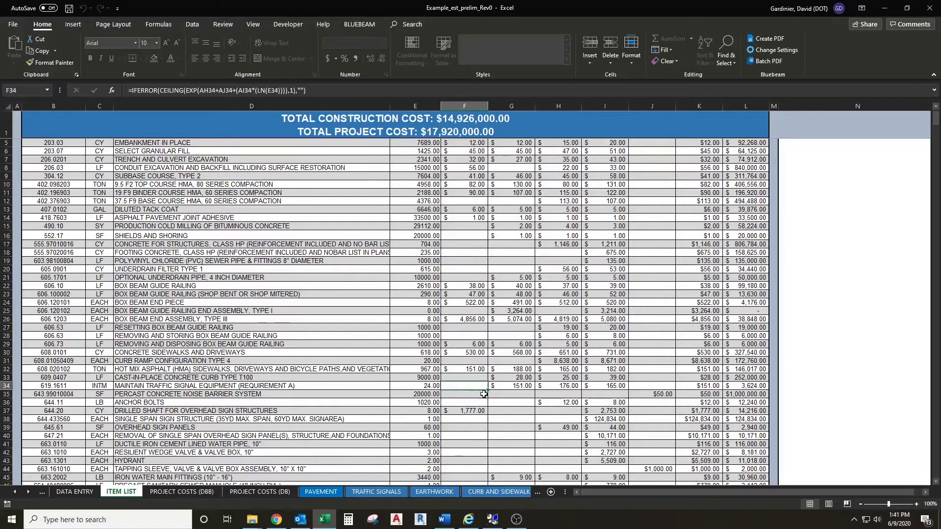
pyautogui.click(469, 378)
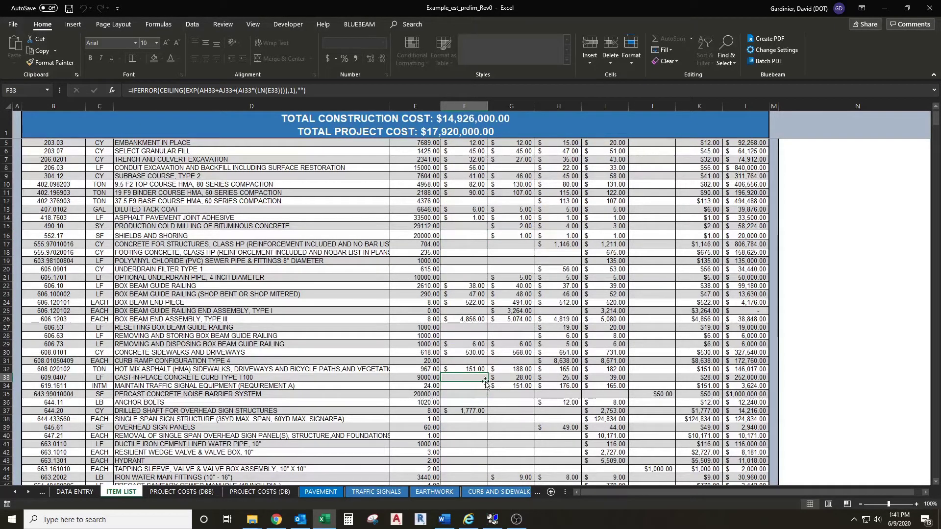
pyautogui.scroll(1, 485, 383)
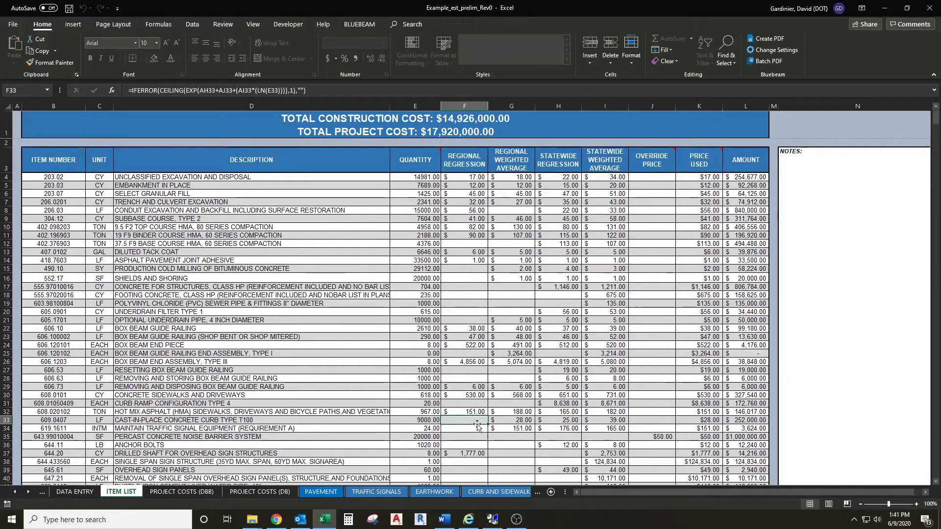
pyautogui.click(508, 420)
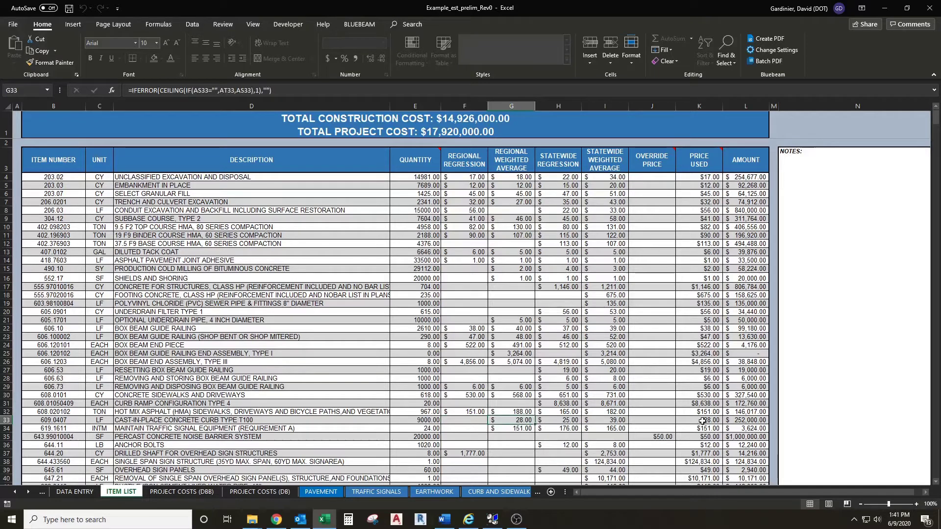
pyautogui.click(702, 421)
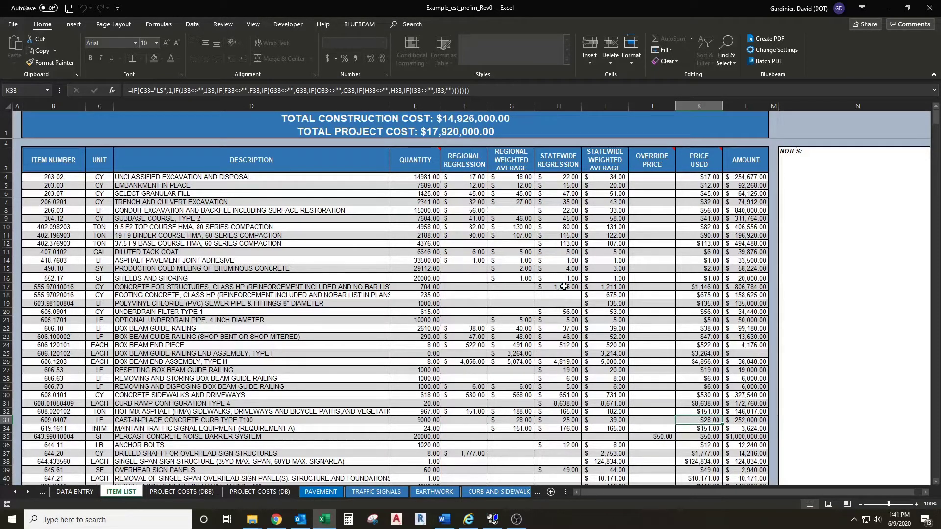
# Compare the statewide prices with the Price Used for the class HP structures concrete and footing concrete items
pyautogui.click(565, 287)
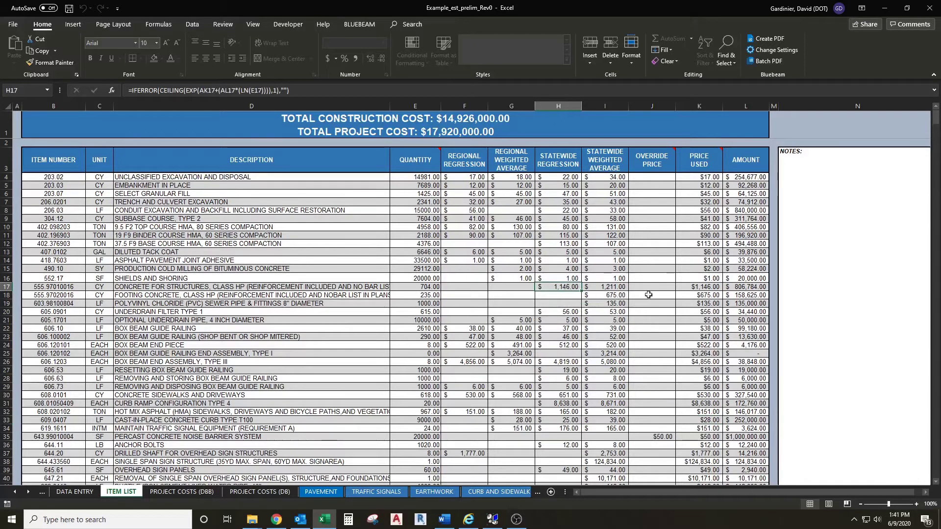
pyautogui.press('Right')
pyautogui.press('Right')
pyautogui.press('Right')
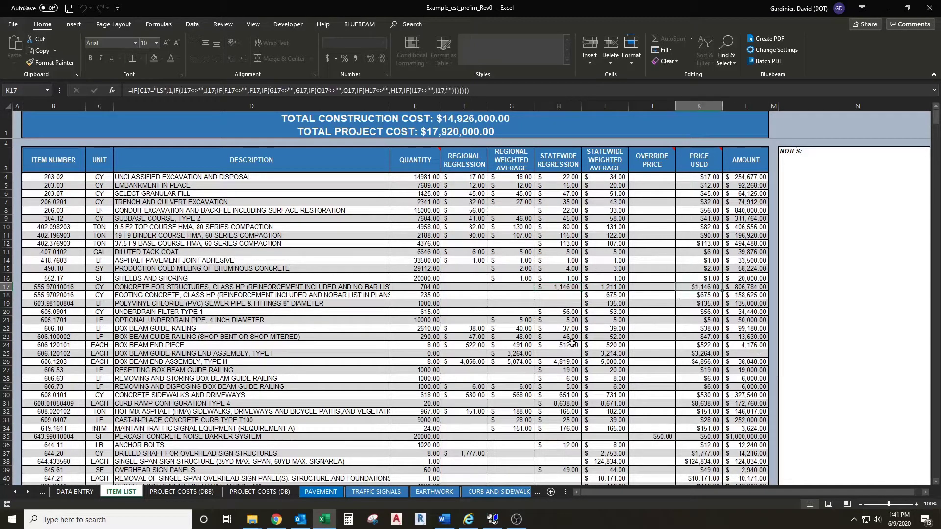
pyautogui.click(616, 295)
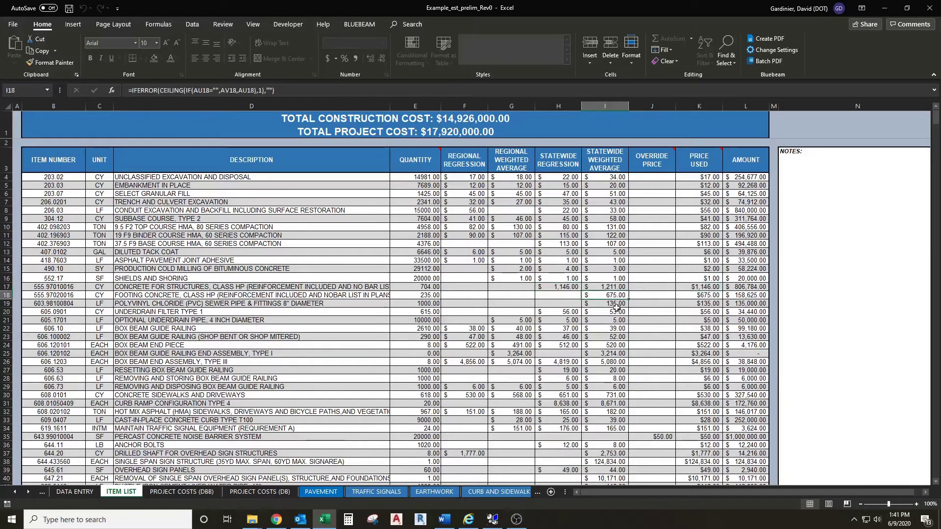
pyautogui.click(706, 297)
# Review the Price Used column against the regional and statewide price columns down the item list
pyautogui.scroll(-2, 536, 304)
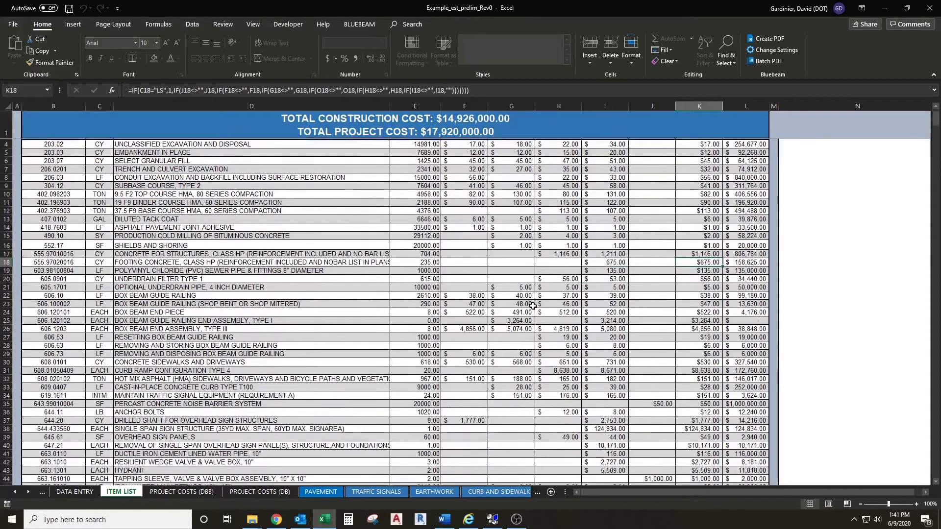
pyautogui.scroll(2, 533, 306)
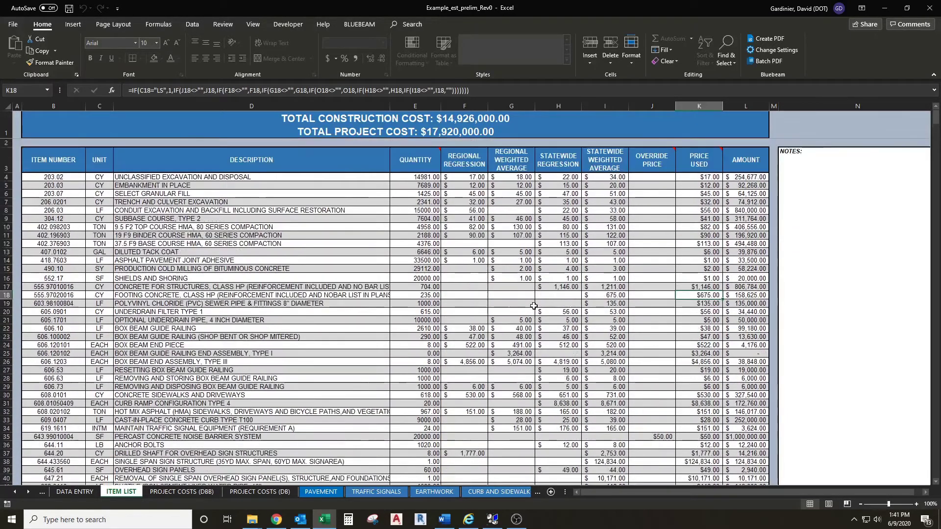
pyautogui.scroll(-7, 540, 306)
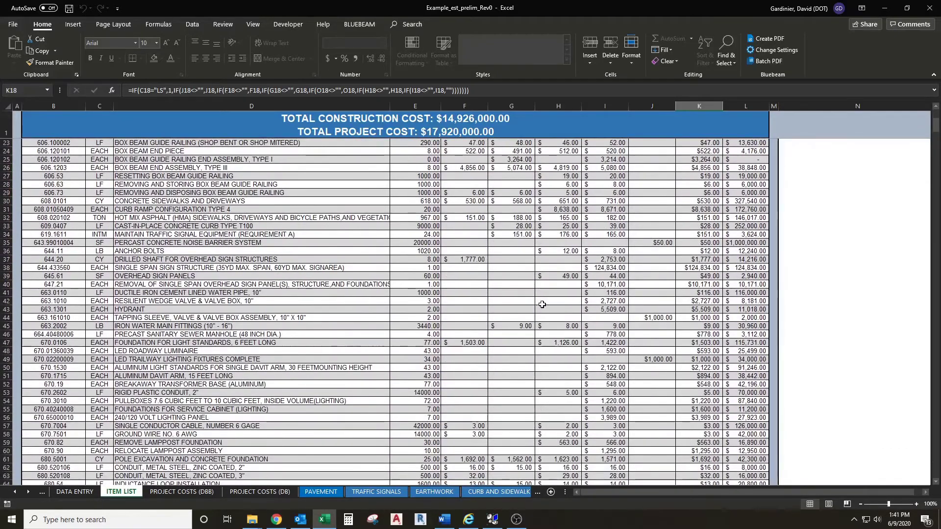
pyautogui.scroll(6, 539, 306)
pyautogui.click(694, 149)
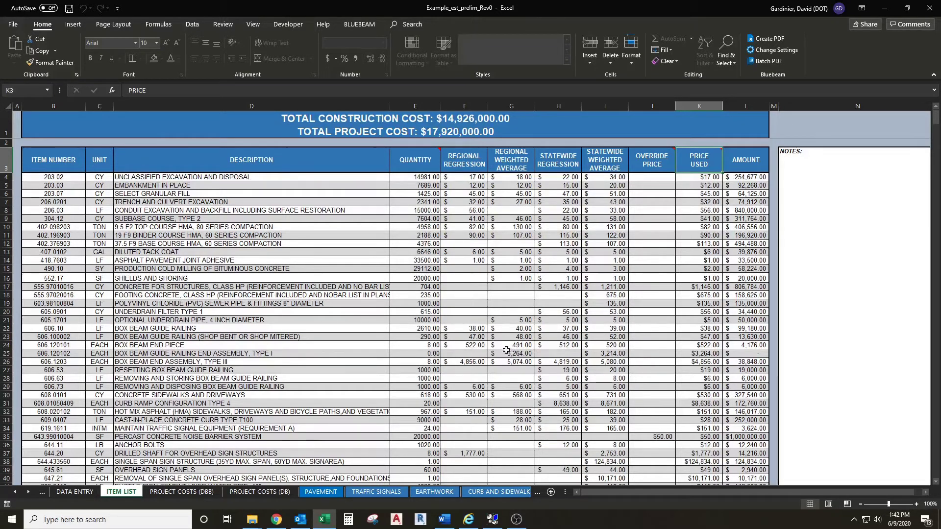
pyautogui.scroll(-3, 510, 348)
pyautogui.scroll(-1, 503, 341)
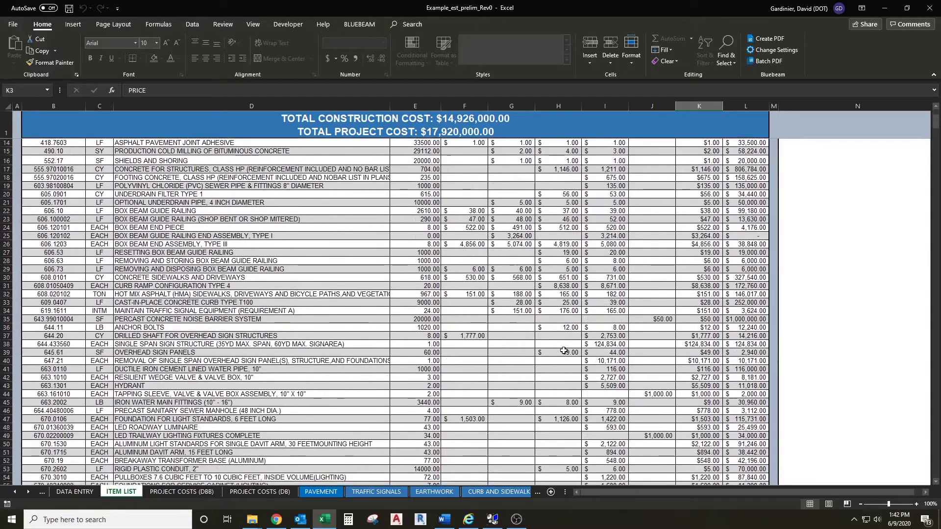
pyautogui.scroll(-1, 540, 342)
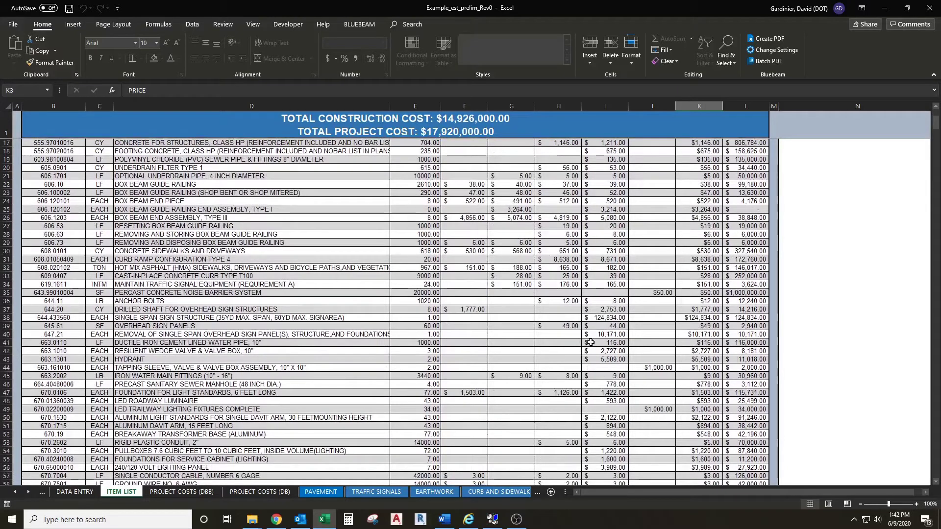
# Inspect the override prices for the noise barrier, tapping sleeve and valve, and LED trailway lighting items
pyautogui.click(668, 294)
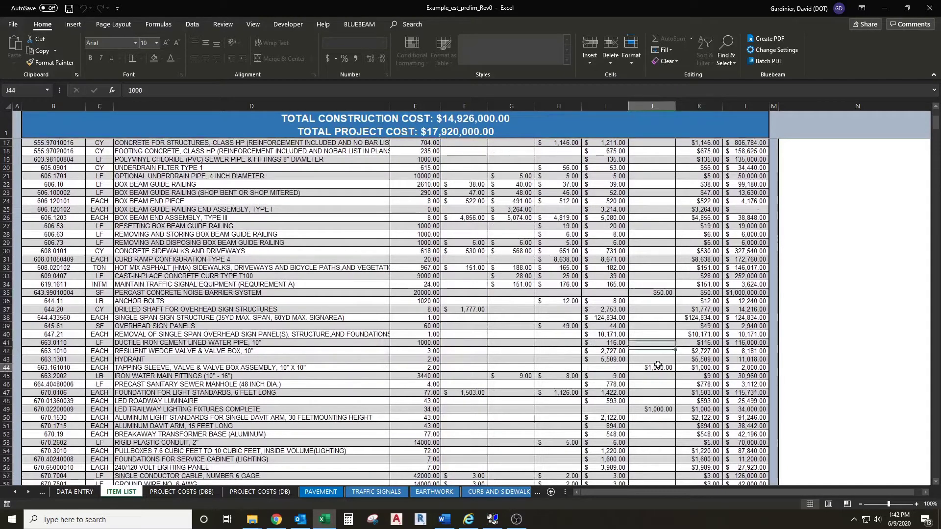
pyautogui.click(658, 368)
pyautogui.click(656, 411)
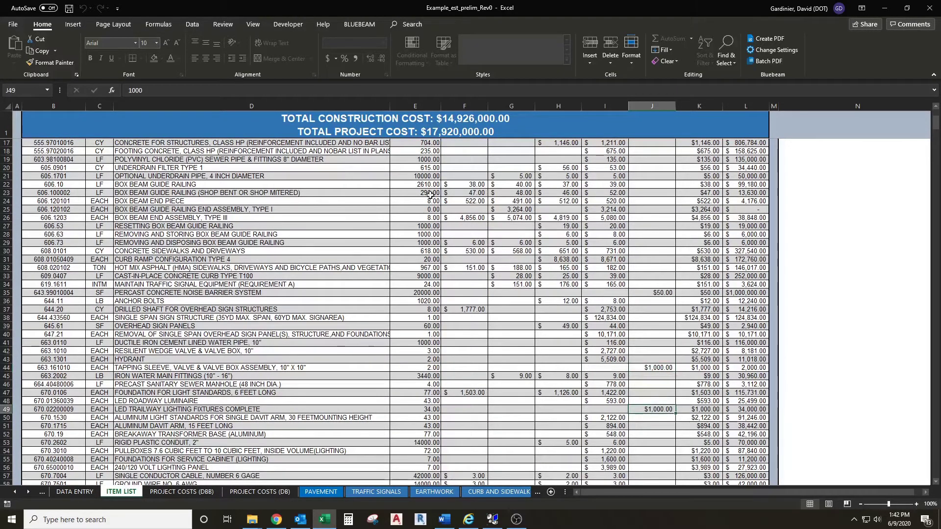
pyautogui.scroll(5, 431, 194)
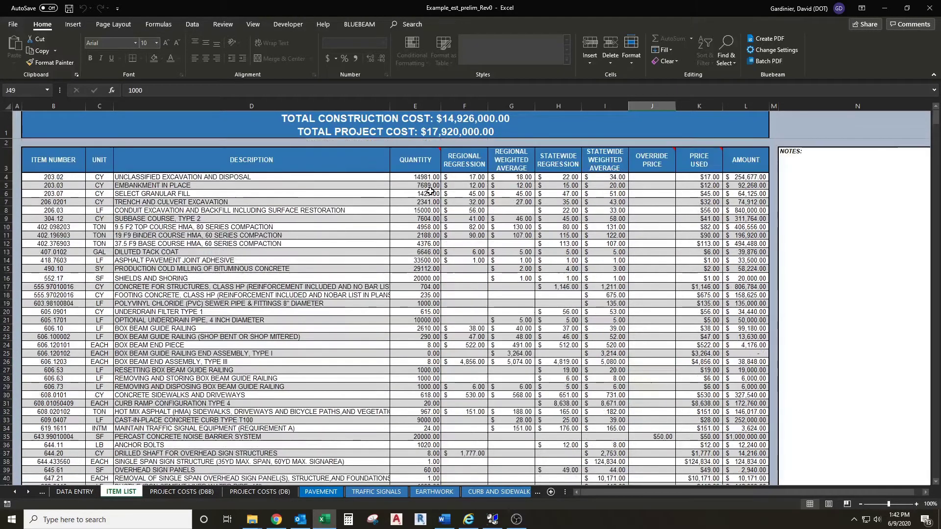
# Review the item list and underdrain section on the PAVEMENT sheet, and return to ITEM LIST
pyautogui.click(321, 492)
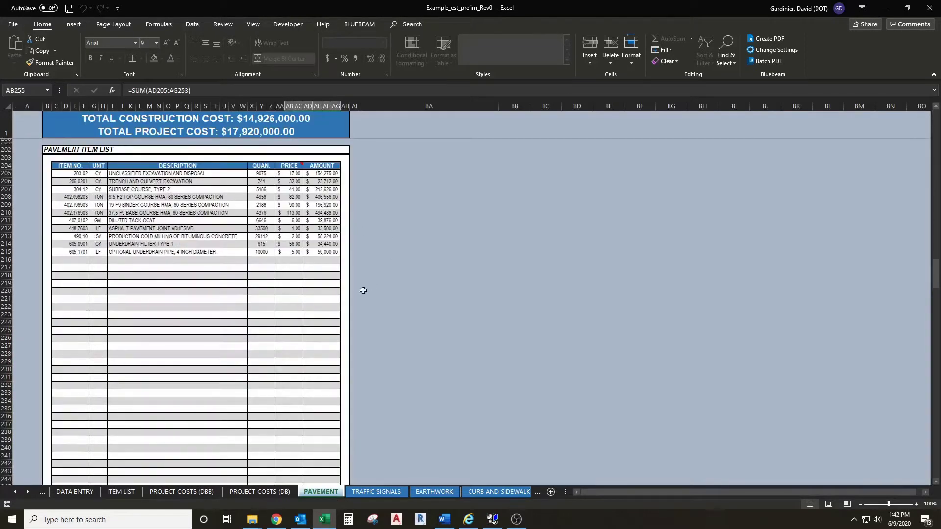
pyautogui.scroll(6, 333, 277)
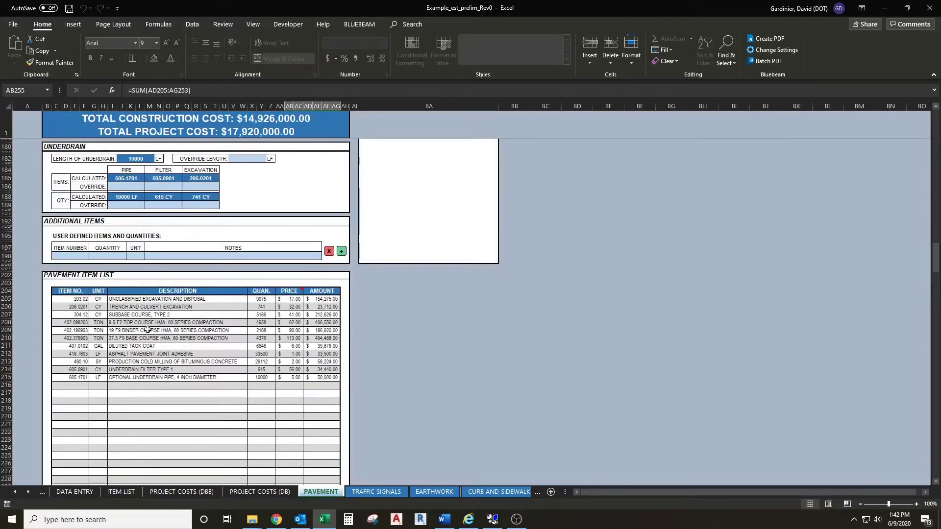
pyautogui.click(121, 492)
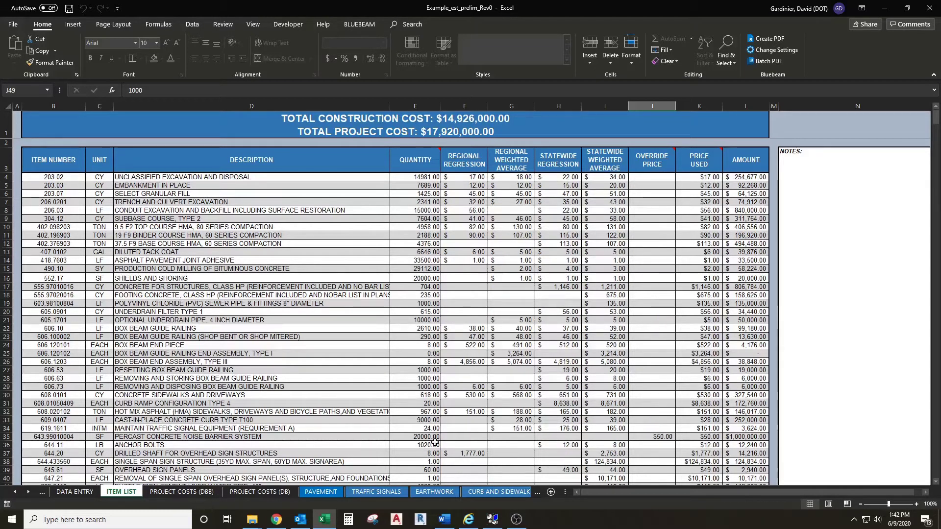
pyautogui.scroll(-2, 386, 407)
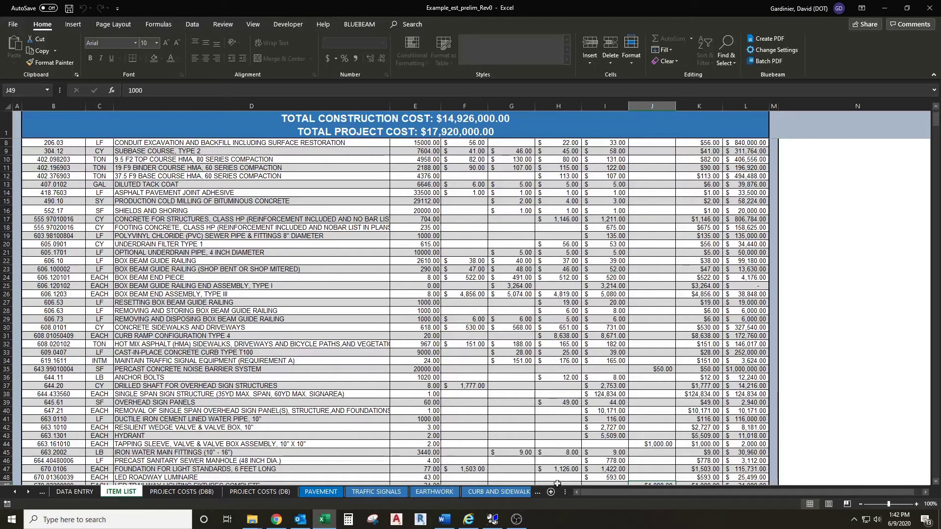
pyautogui.scroll(1, 612, 355)
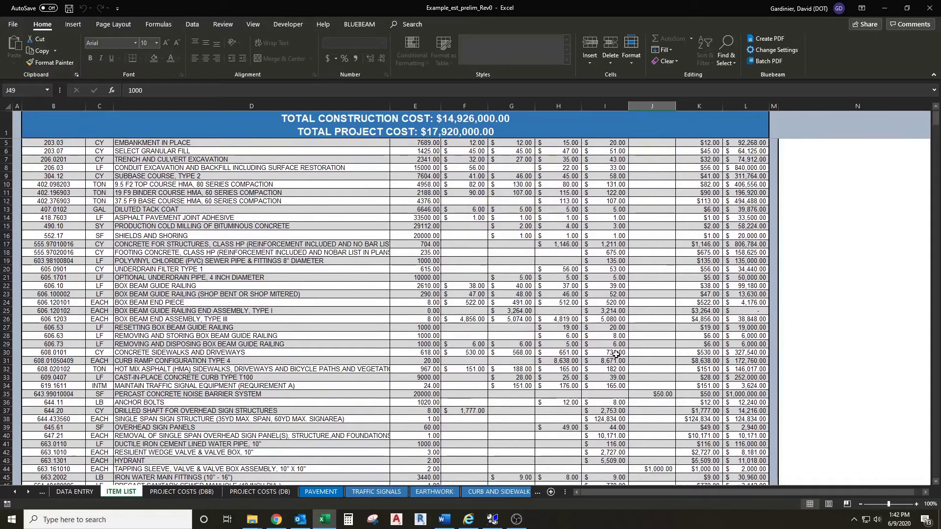
pyautogui.scroll(1, 615, 354)
pyautogui.scroll(-2, 619, 353)
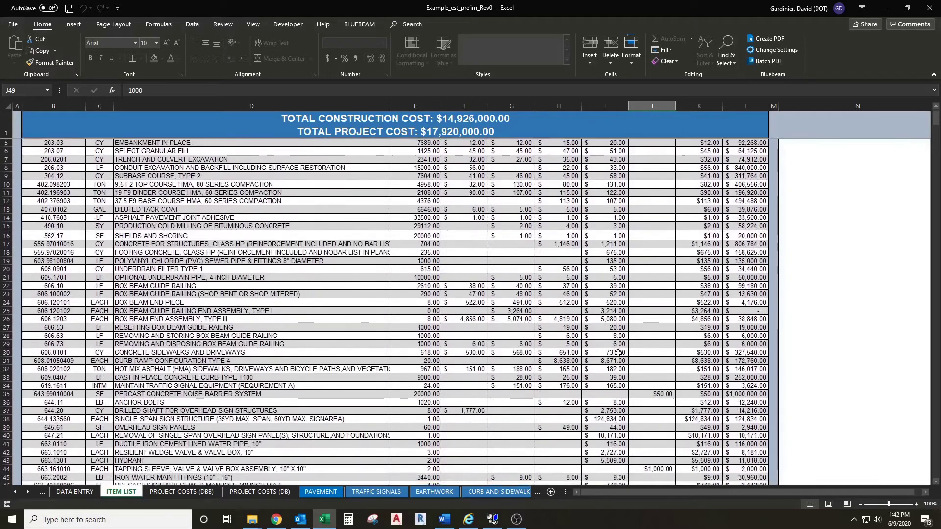
pyautogui.scroll(2, 588, 351)
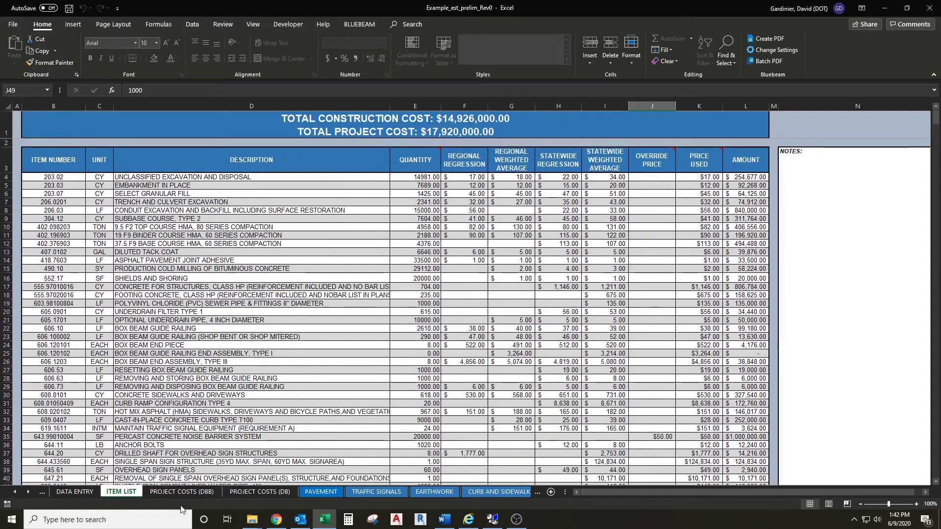
# View the design-bid-build and design-build project cost sheets, and return to PROJECT COSTS (DBB)
pyautogui.click(184, 492)
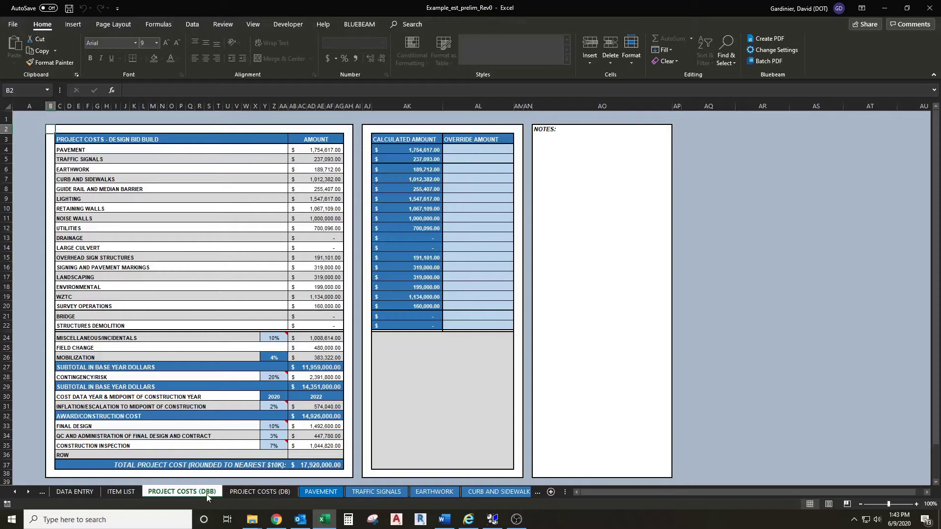
pyautogui.click(253, 492)
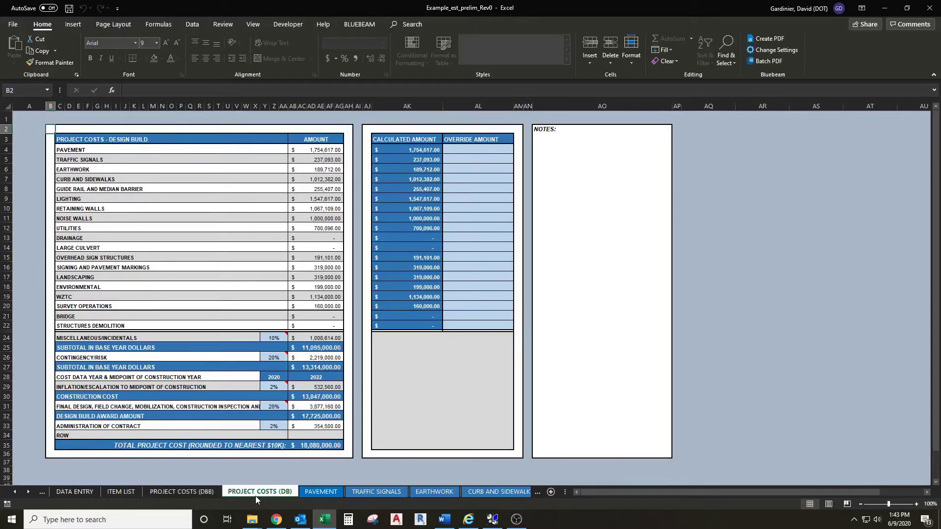
pyautogui.click(190, 492)
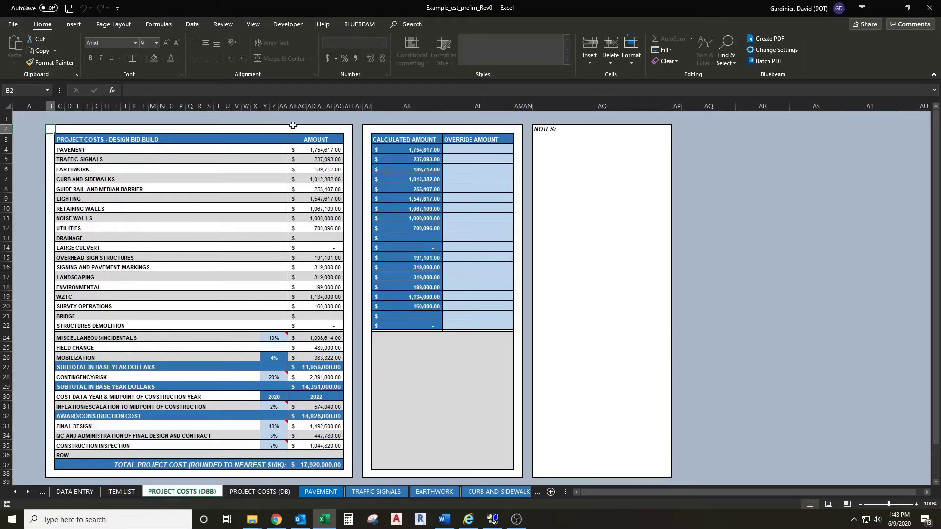
# Examine the Amount and Calculated Amount columns for the categories from pavement through survey operations
pyautogui.moveTo(315, 152); pyautogui.dragTo(316, 306)
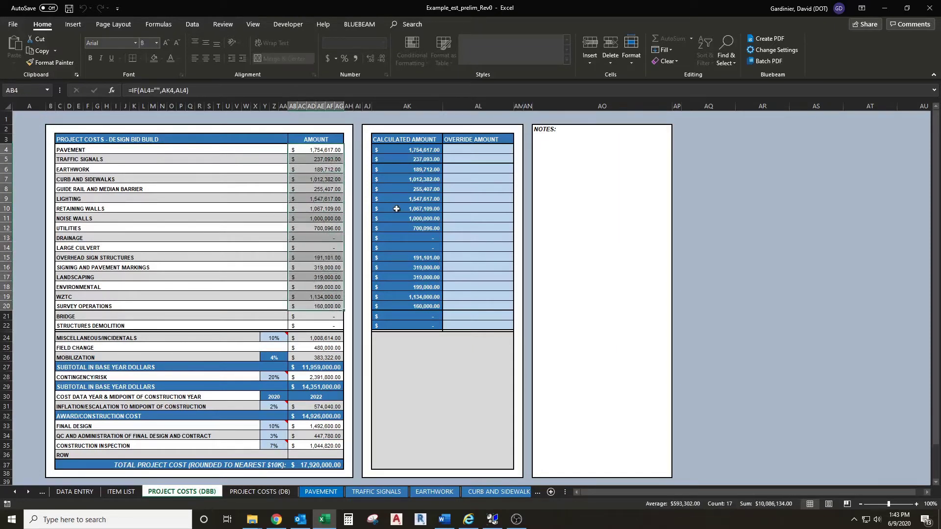
pyautogui.click(403, 151)
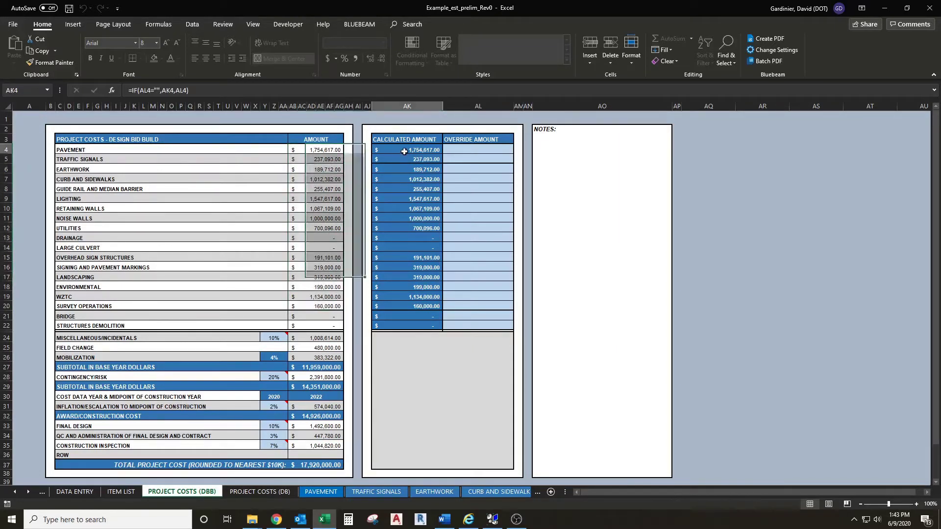
pyautogui.moveTo(421, 164); pyautogui.dragTo(414, 304)
# Override the calculated pavement amount with 2,000,000 on the design-bid-build cost sheet
pyautogui.click(469, 189)
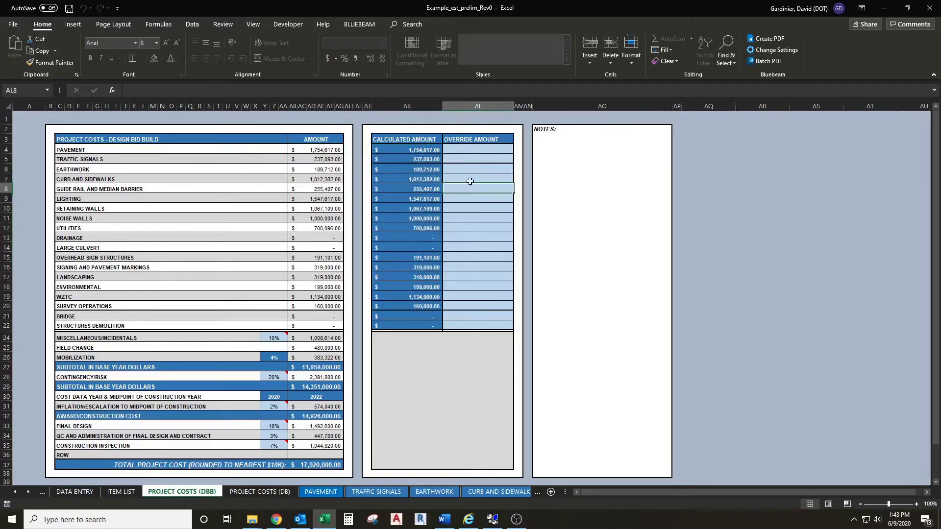
pyautogui.click(470, 150)
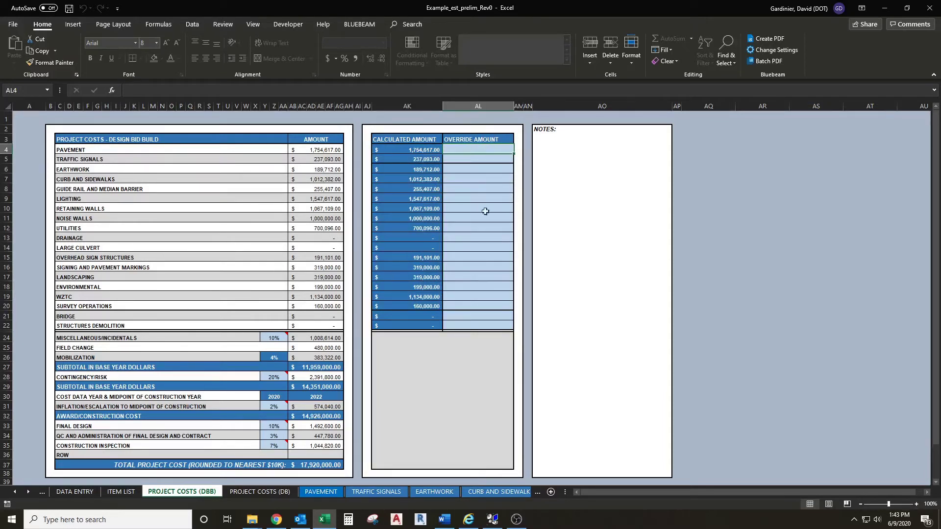
pyautogui.moveTo(475, 146); pyautogui.dragTo(477, 221)
pyautogui.moveTo(475, 314); pyautogui.dragTo(477, 150)
pyautogui.write('20')
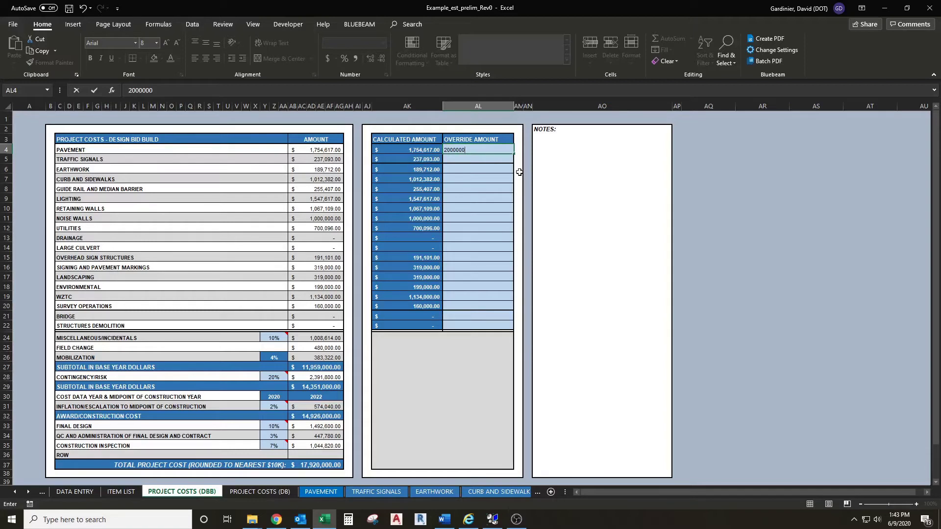
pyautogui.write('00000')
pyautogui.press('Return')
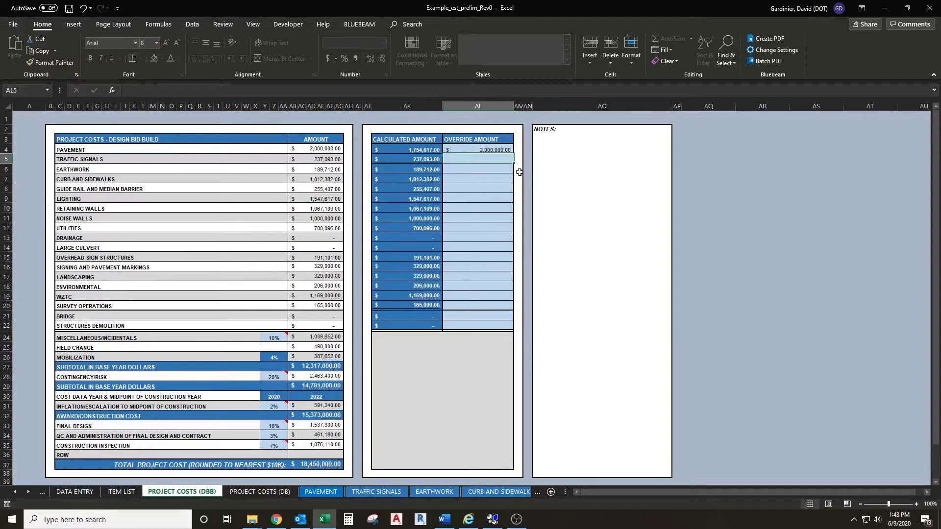
# Inspect the Amount column formulas from pavement down to large culvert after the override
pyautogui.click(326, 147)
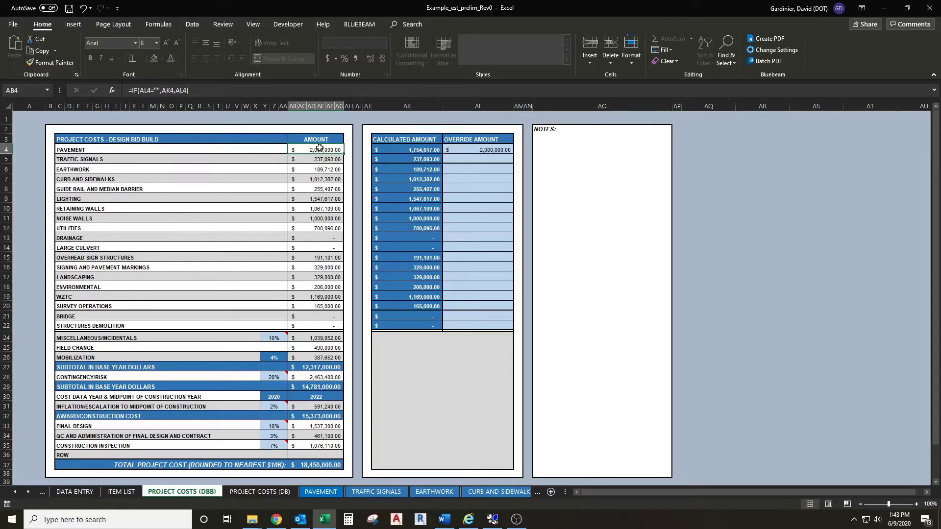
pyautogui.moveTo(319, 148); pyautogui.dragTo(320, 252)
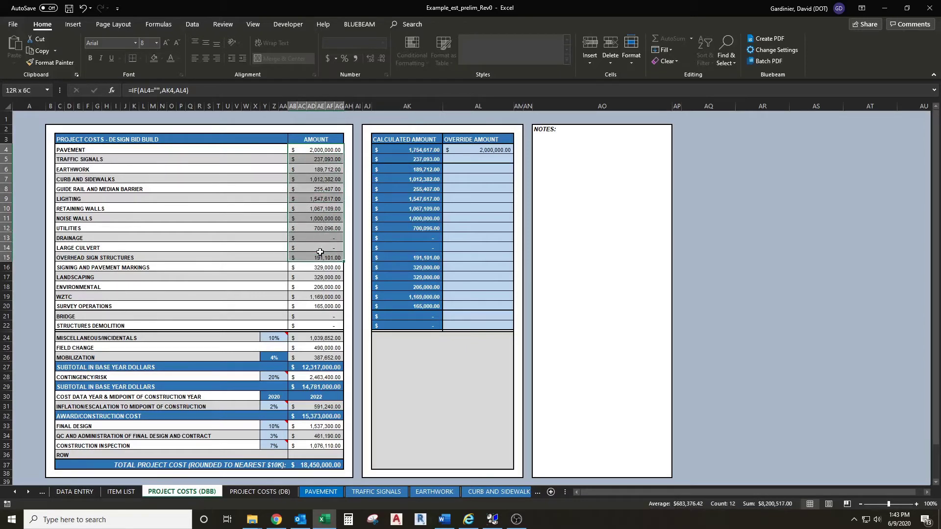
pyautogui.moveTo(320, 251); pyautogui.dragTo(320, 252)
pyautogui.click(335, 245)
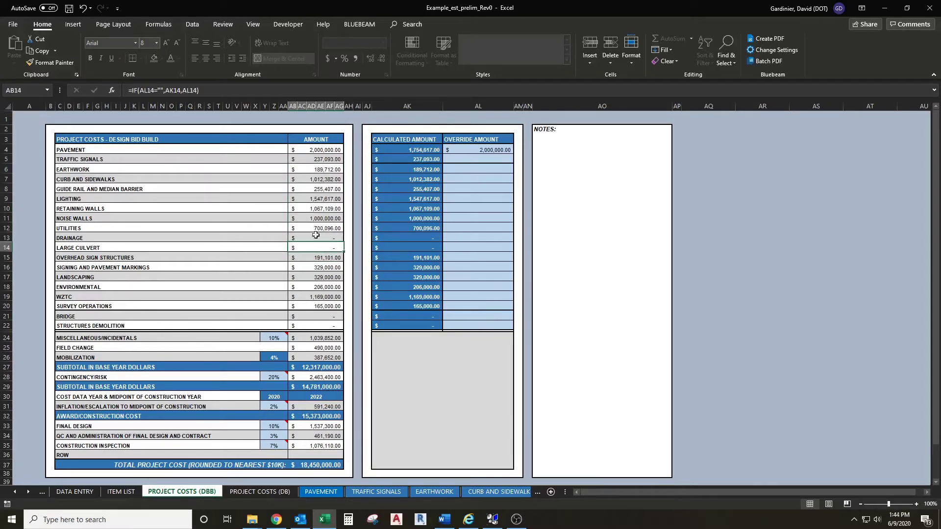
# Examine the amounts for each category from overhead sign structures through structures demolition
pyautogui.scroll(-1, 315, 267)
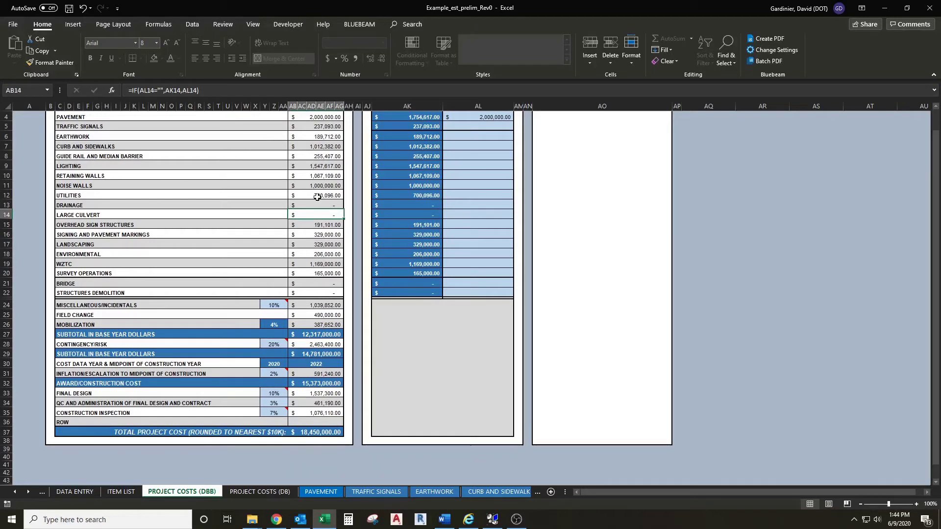
pyautogui.click(326, 225)
pyautogui.click(325, 236)
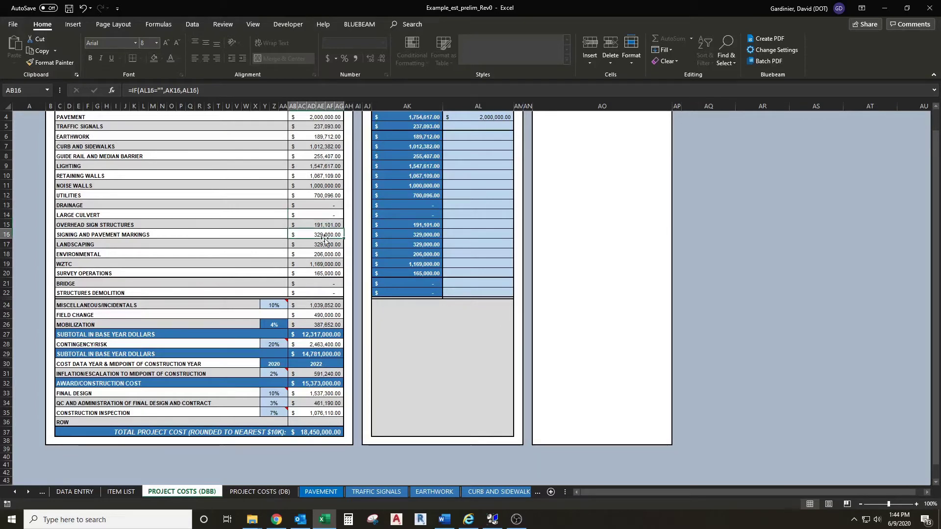
pyautogui.click(326, 245)
pyautogui.click(327, 254)
pyautogui.click(329, 265)
pyautogui.click(333, 274)
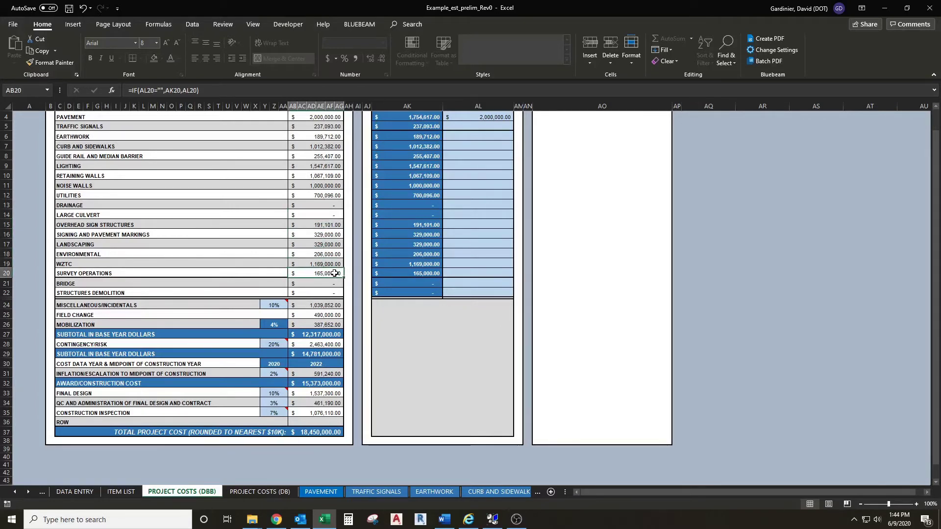
pyautogui.click(334, 284)
pyautogui.click(333, 292)
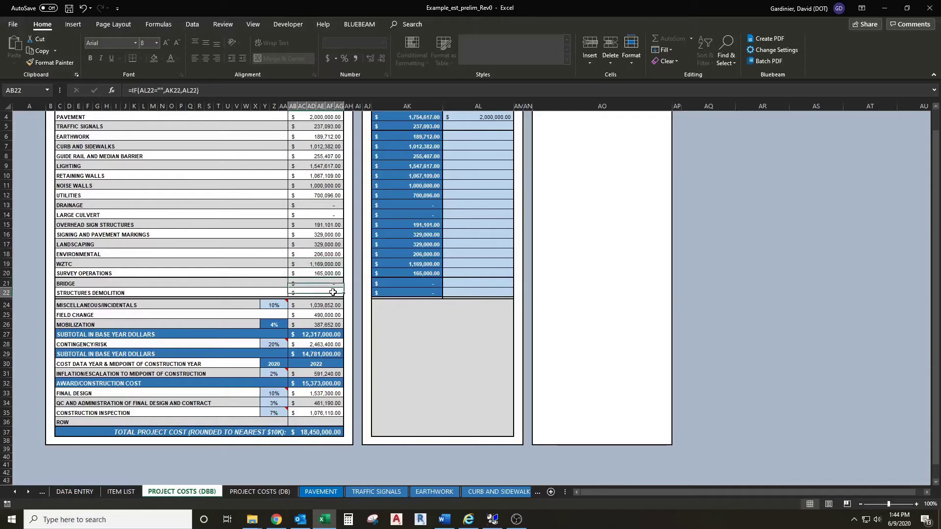
# Read the guidance notes on the miscellaneous/incidentals and contingency/risk percentages
pyautogui.click(197, 309)
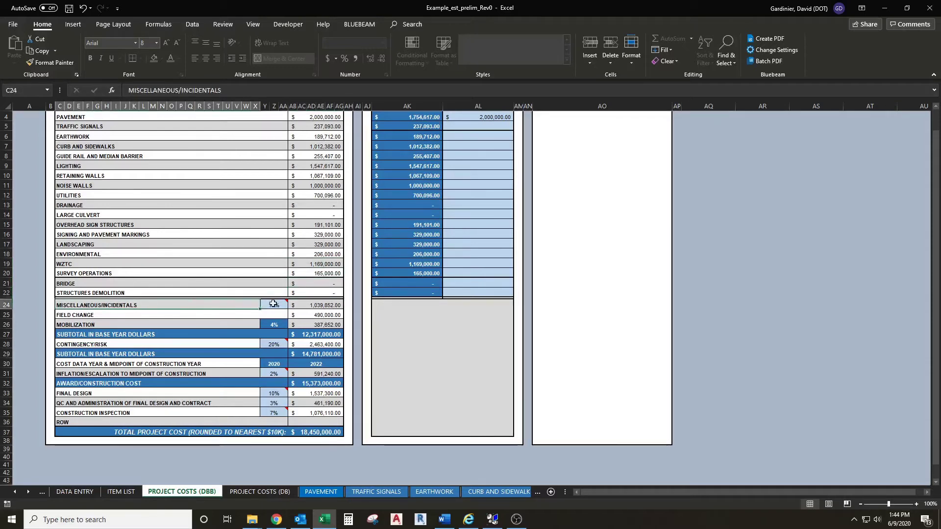
pyautogui.moveTo(273, 304)
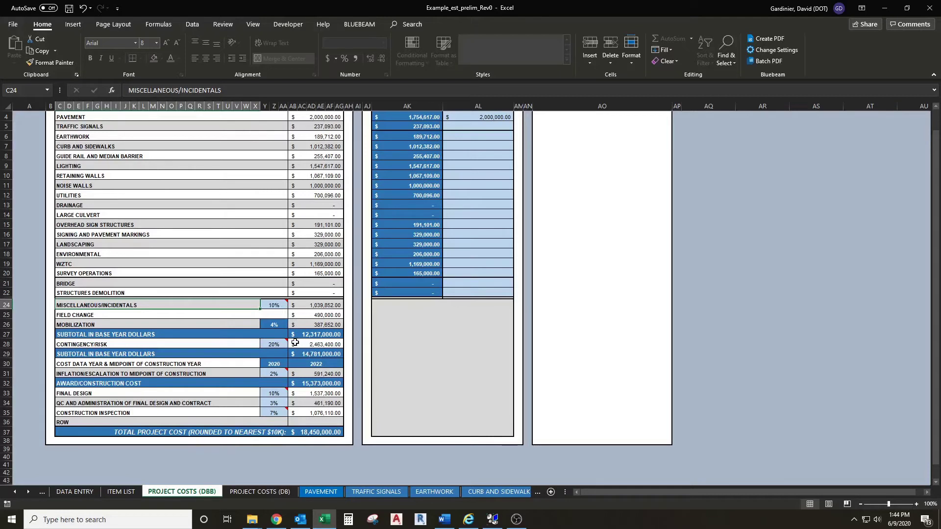
pyautogui.click(246, 345)
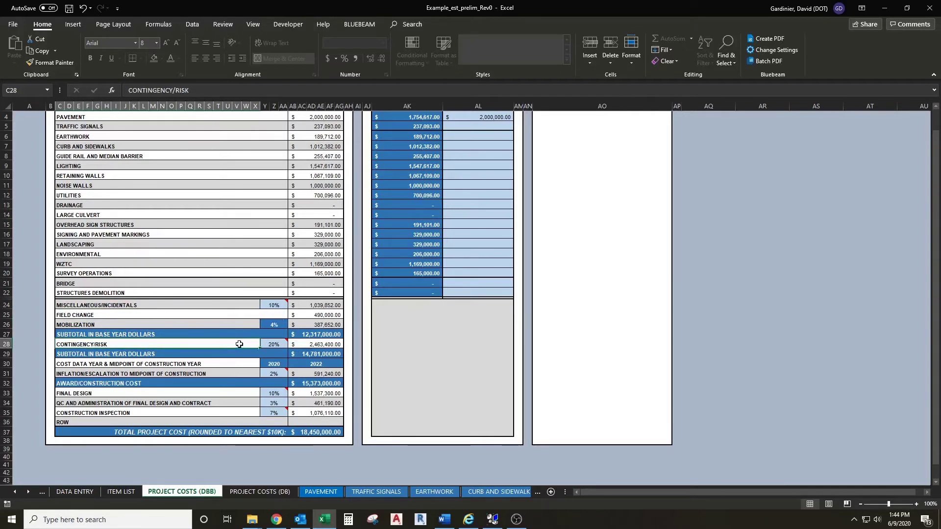
pyautogui.moveTo(279, 344)
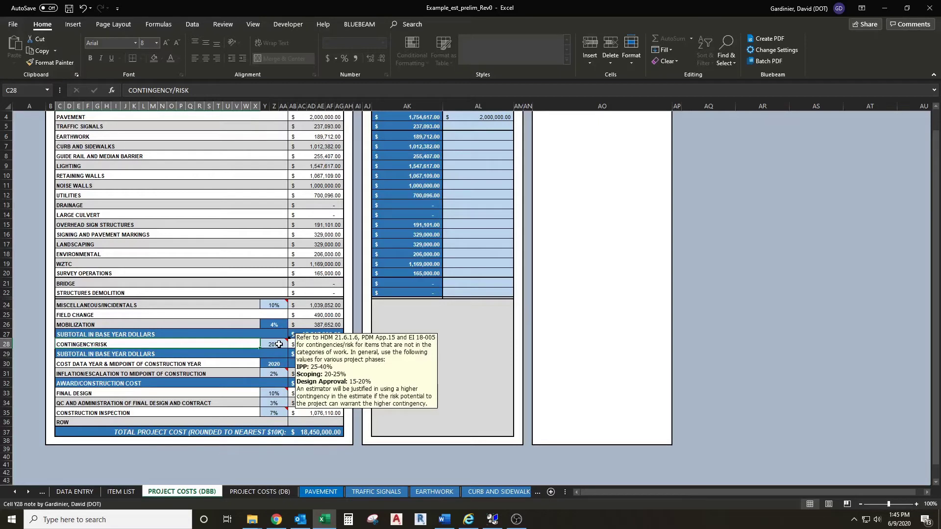
# Check the cost data year and midpoint of construction year, and go to the general project information on the DATA ENTRY sheet
pyautogui.scroll(-1, 316, 356)
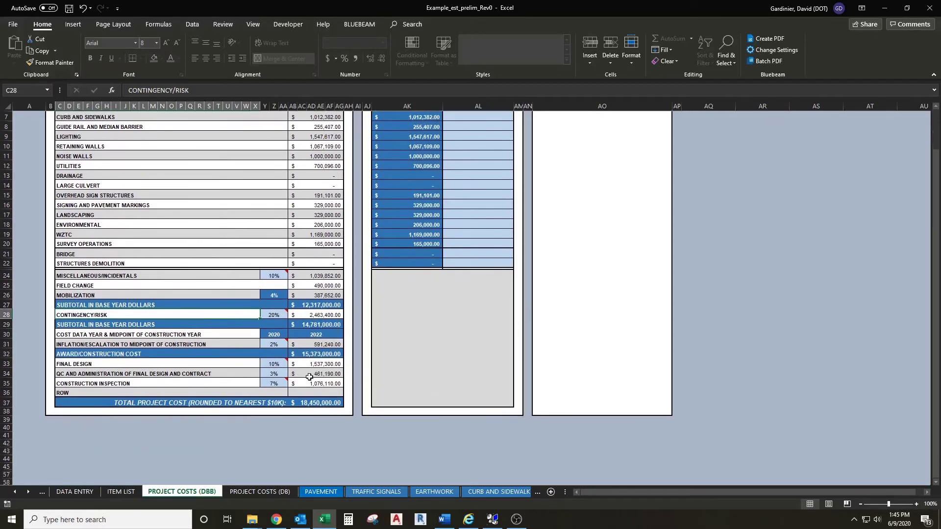
pyautogui.scroll(-1, 309, 377)
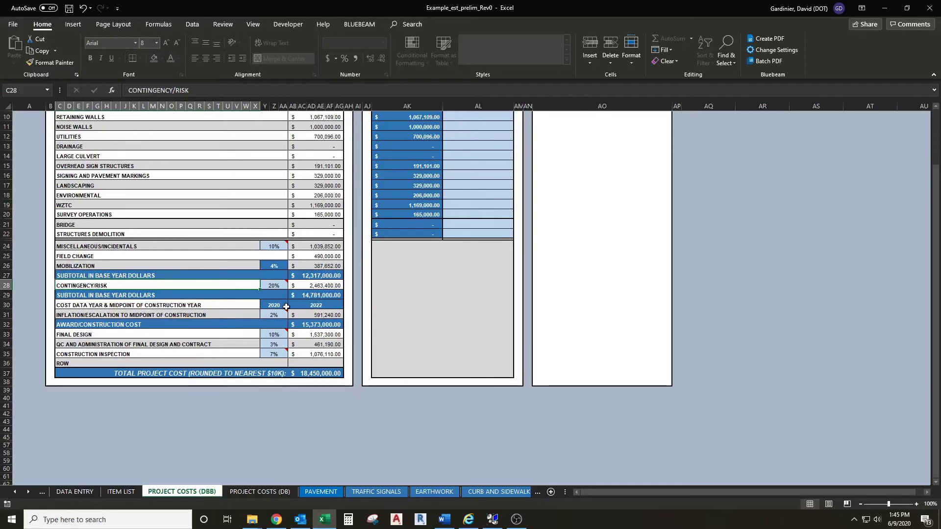
pyautogui.moveTo(286, 307); pyautogui.dragTo(300, 307)
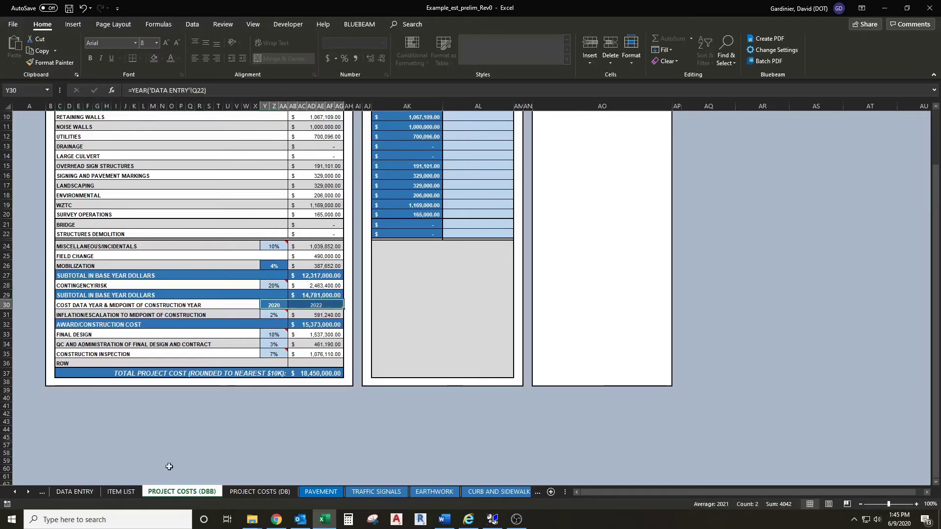
pyautogui.click(75, 491)
pyautogui.scroll(15, 210, 353)
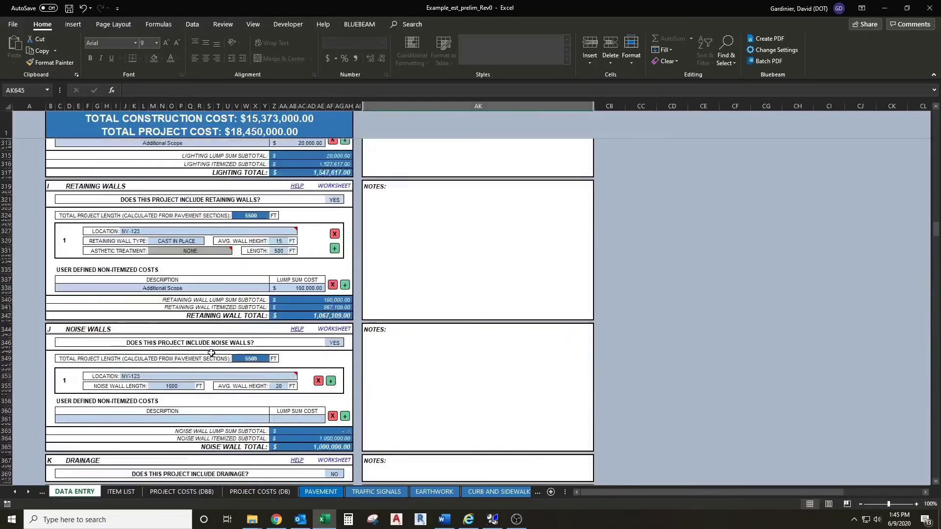
pyautogui.scroll(20, 210, 353)
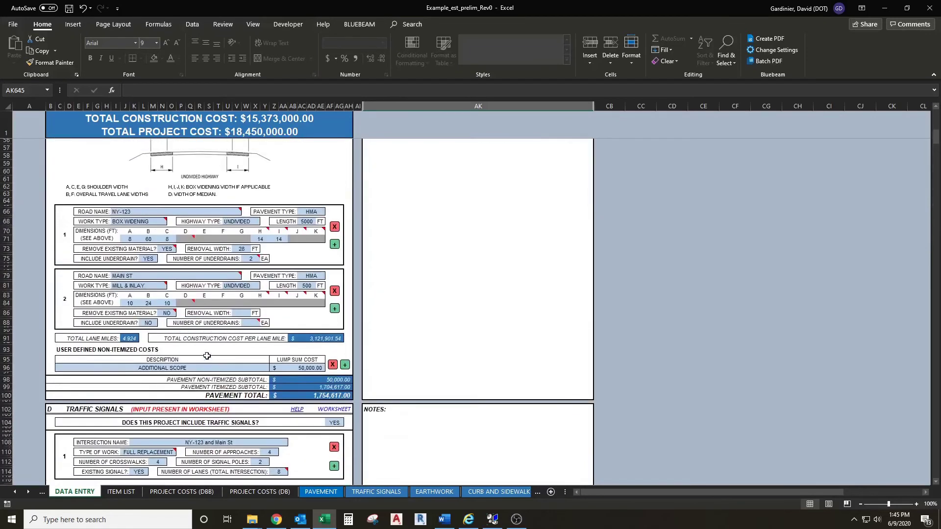
pyautogui.scroll(10, 207, 356)
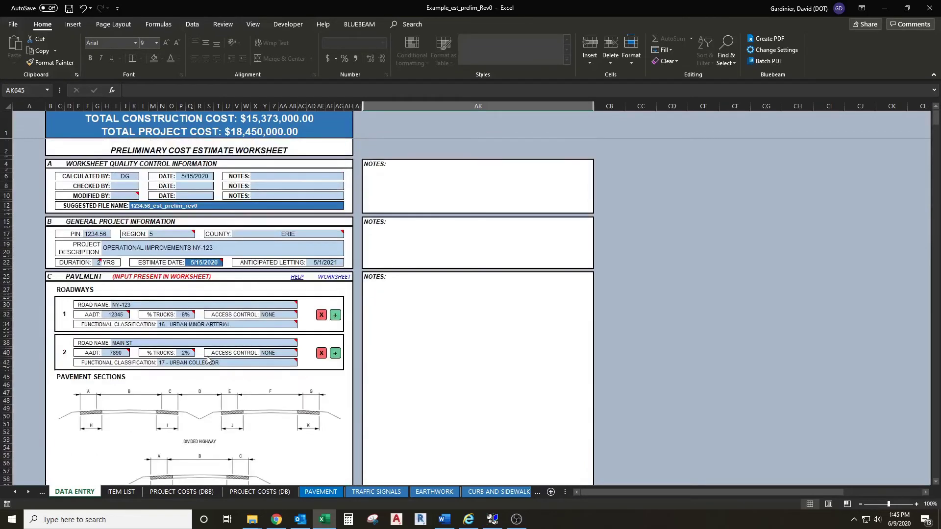
# Examine the project duration, estimate date and anticipated letting values that feed the construction midpoint
pyautogui.click(233, 284)
pyautogui.click(331, 262)
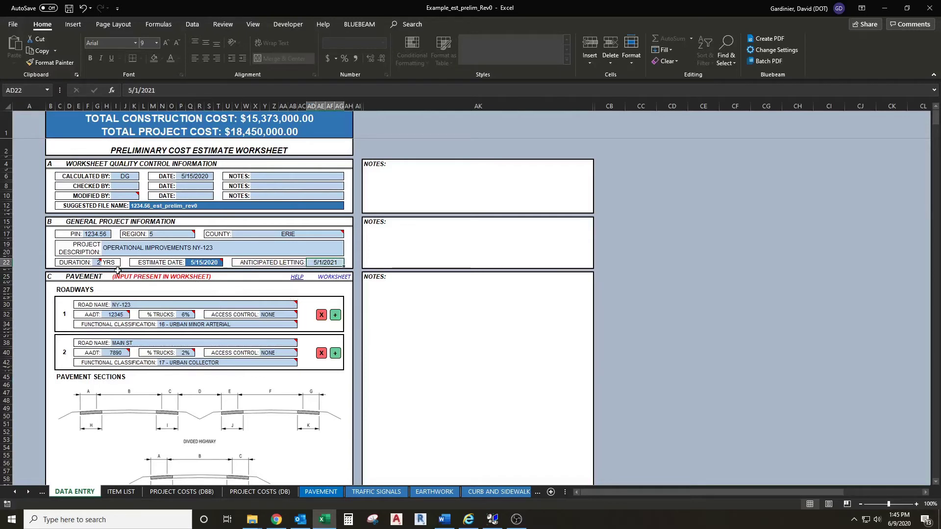
pyautogui.click(105, 264)
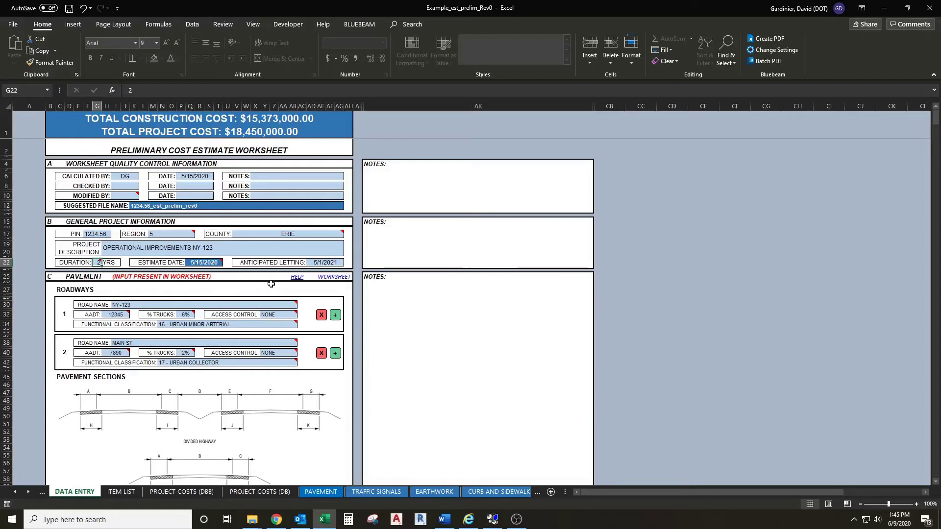
pyautogui.click(204, 265)
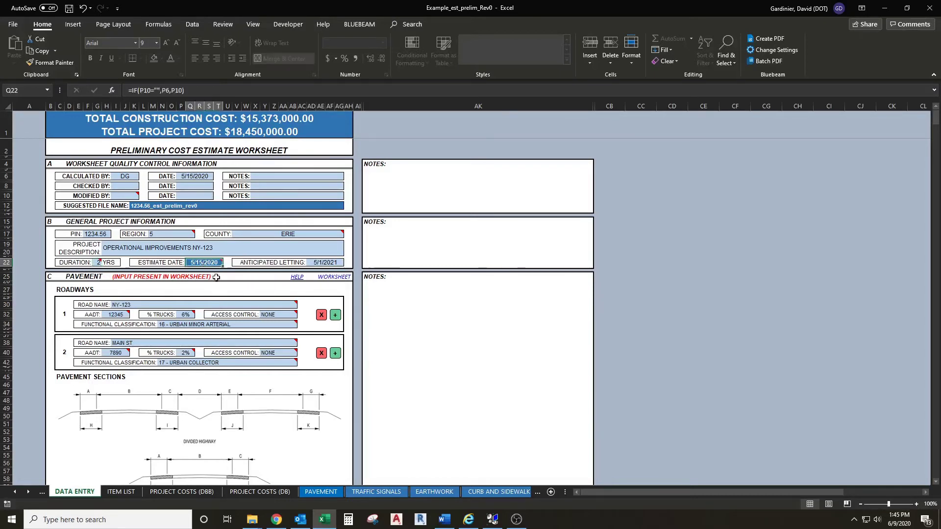
pyautogui.click(335, 265)
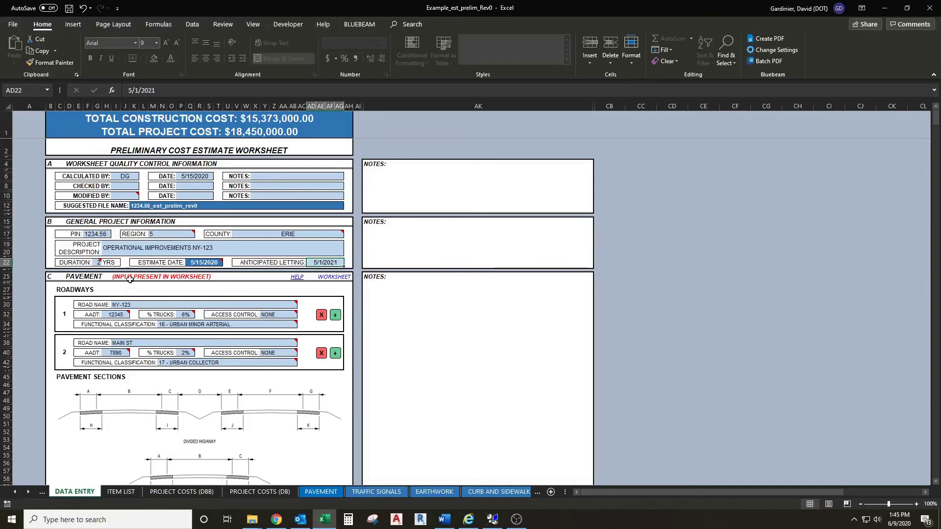
pyautogui.click(99, 265)
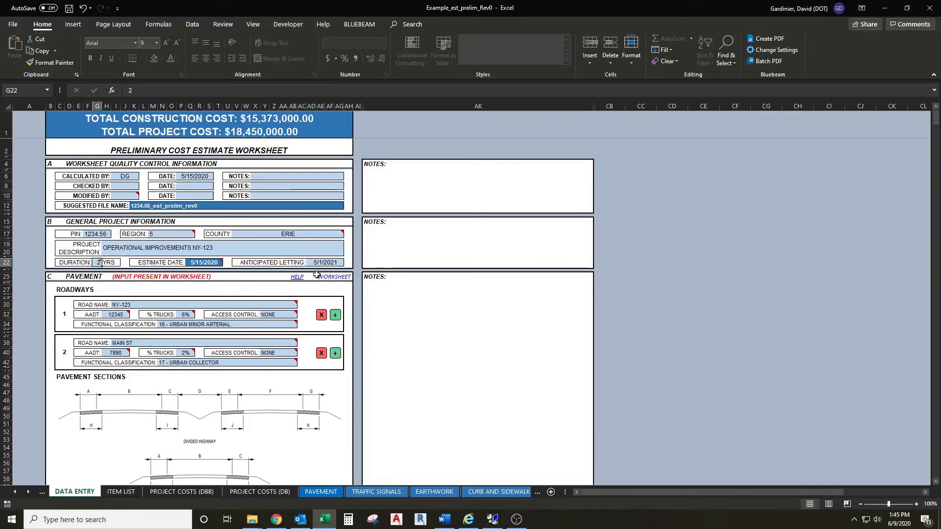
# Return to PROJECT COSTS (DBB) and review the construction midpoint formula and the inflation, construction inspection and final design percentage notes
pyautogui.click(166, 493)
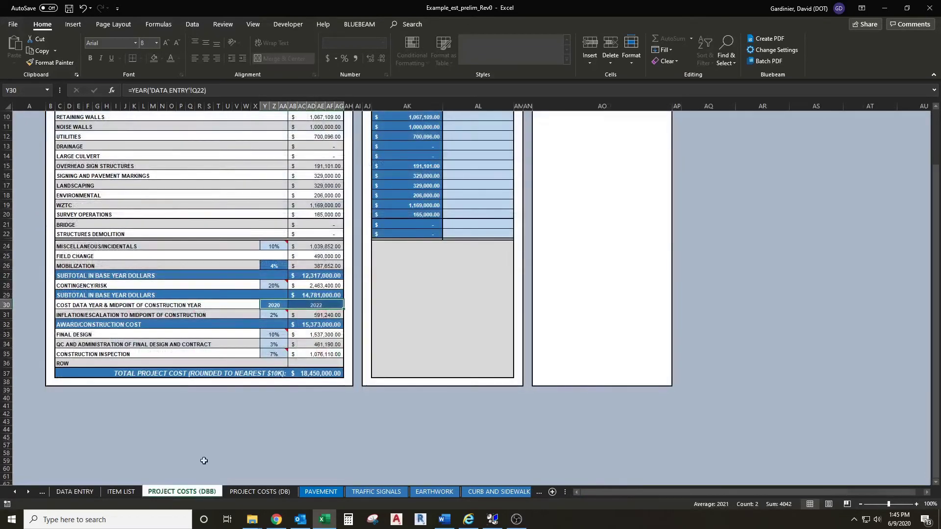
pyautogui.click(313, 304)
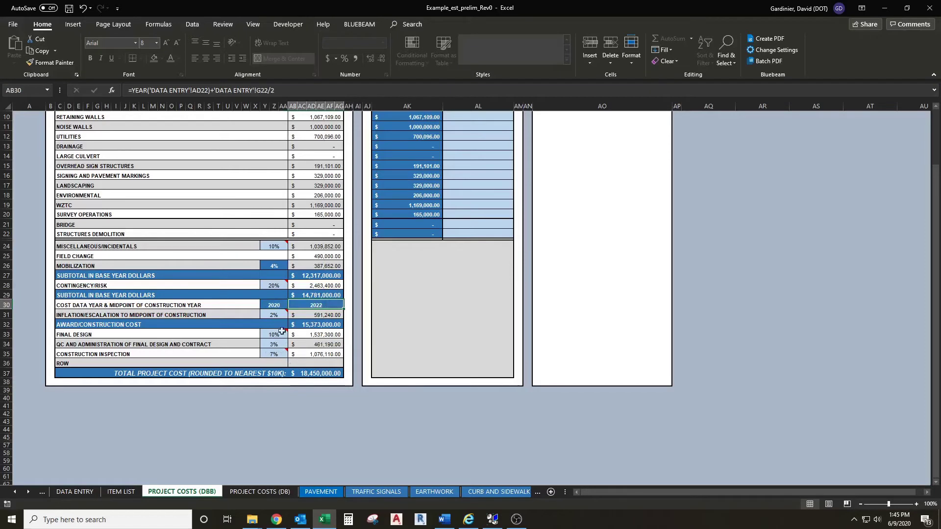
pyautogui.moveTo(274, 317)
pyautogui.moveTo(271, 357)
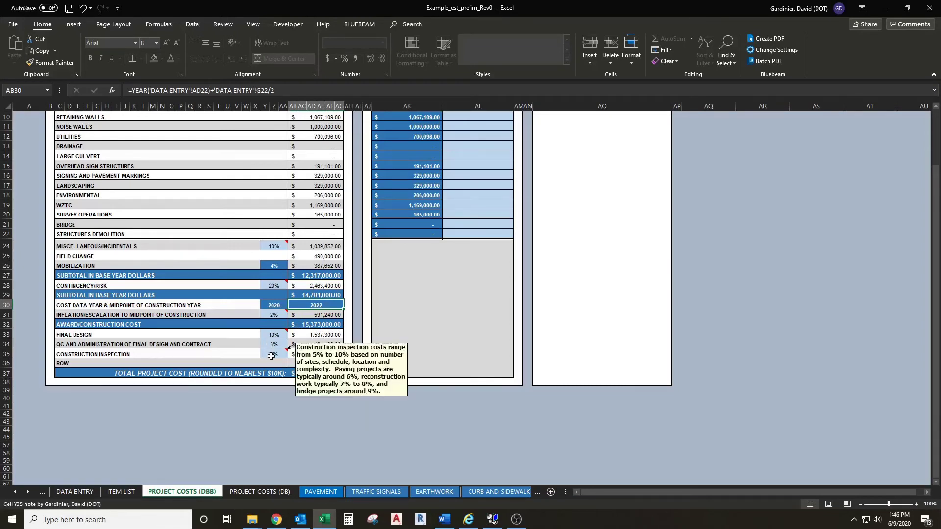
pyautogui.moveTo(275, 337)
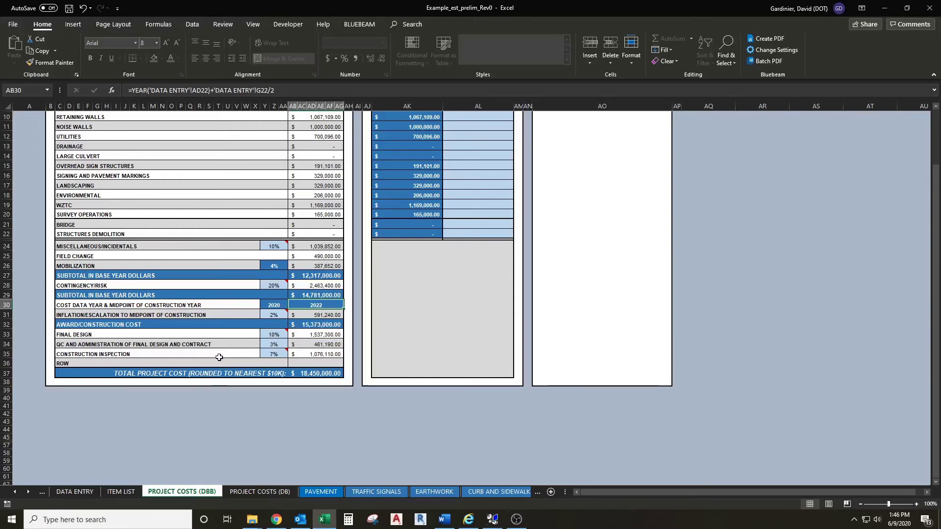
# View the PROJECT COSTS (DB) sheet, examining its category amounts, override area and first base year subtotal
pyautogui.scroll(3, 220, 354)
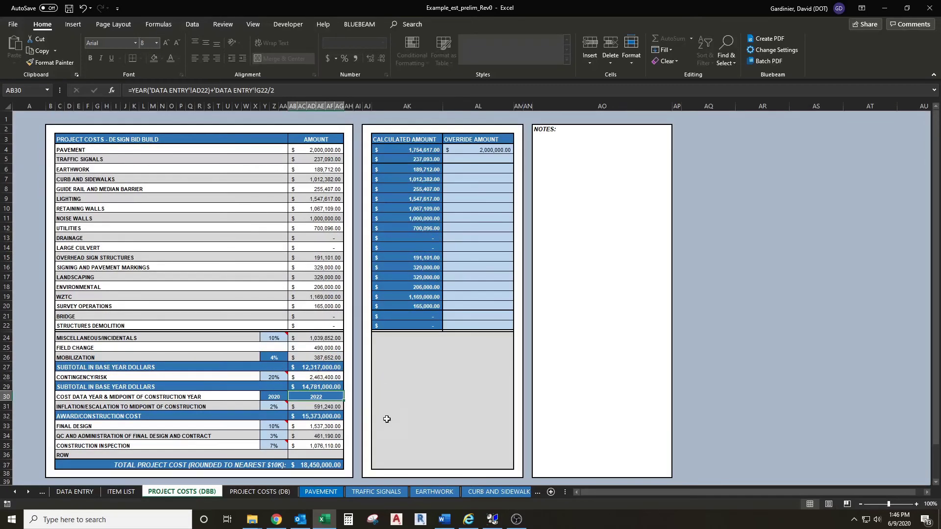
pyautogui.click(273, 492)
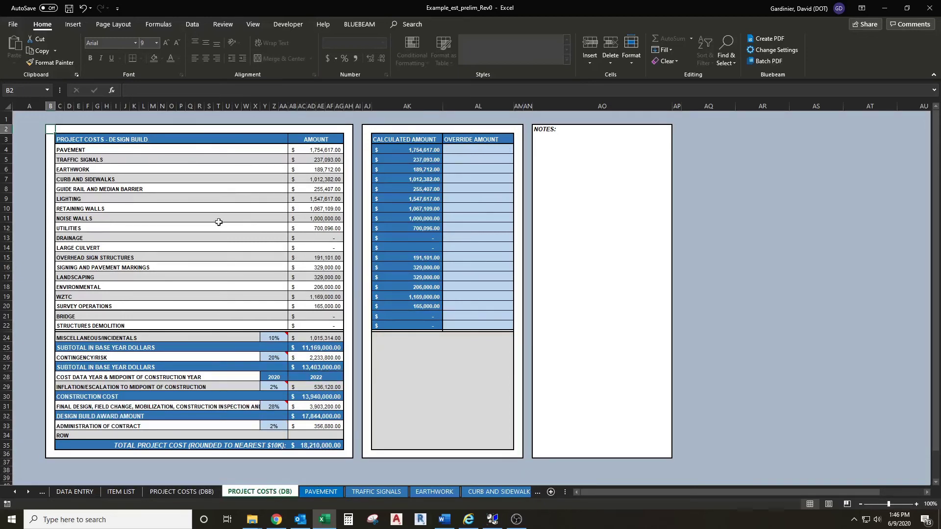
pyautogui.moveTo(115, 149); pyautogui.dragTo(478, 328)
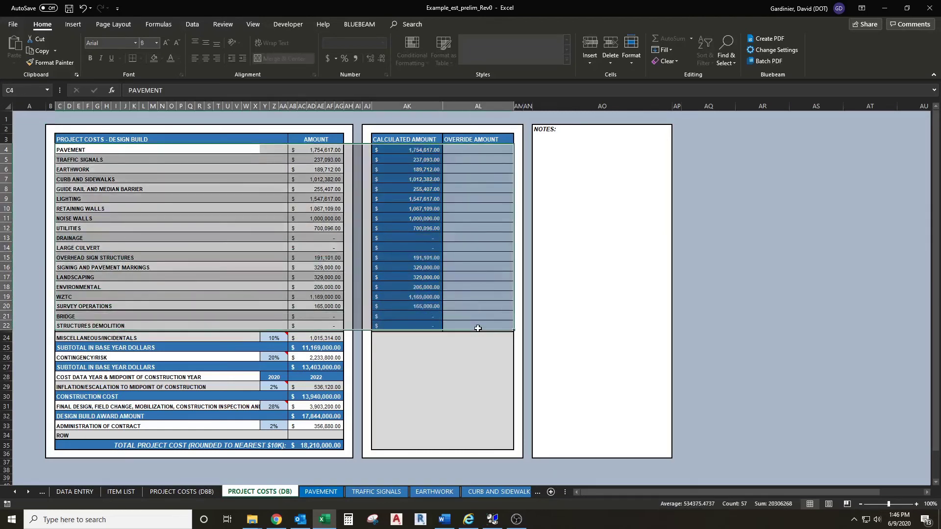
pyautogui.click(313, 345)
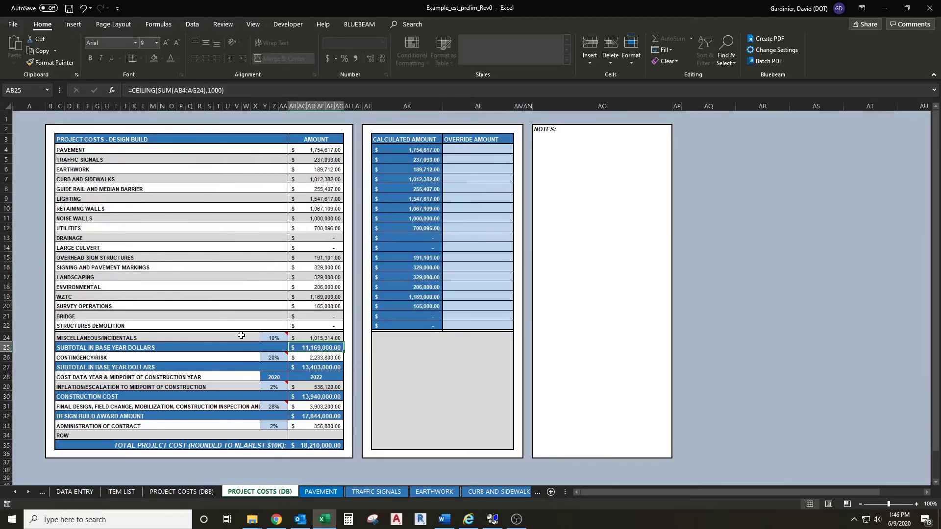
pyautogui.click(272, 347)
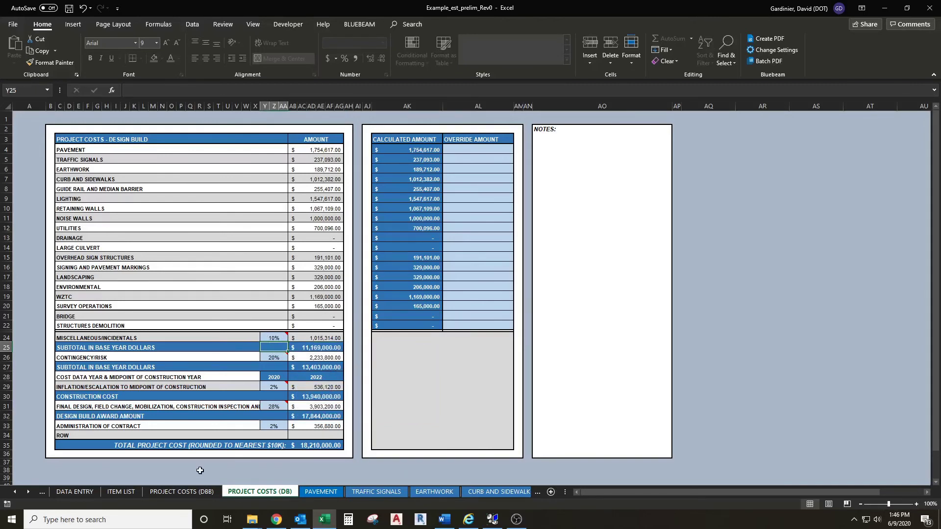
# Compare the cost rows on PROJECT COSTS (DBB) with PROJECT COSTS (DB), and examine the design-build miscellaneous/incidentals and final design percentages
pyautogui.click(182, 492)
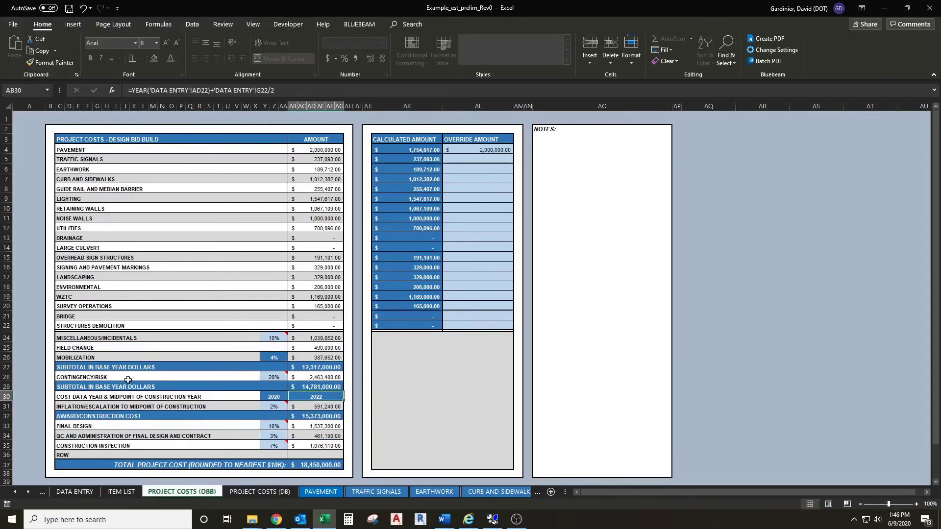
pyautogui.click(279, 492)
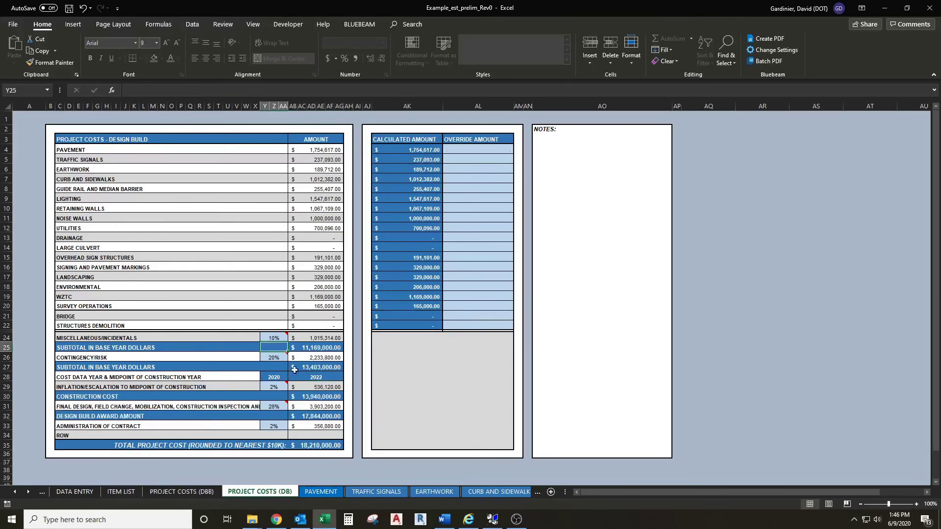
pyautogui.click(278, 338)
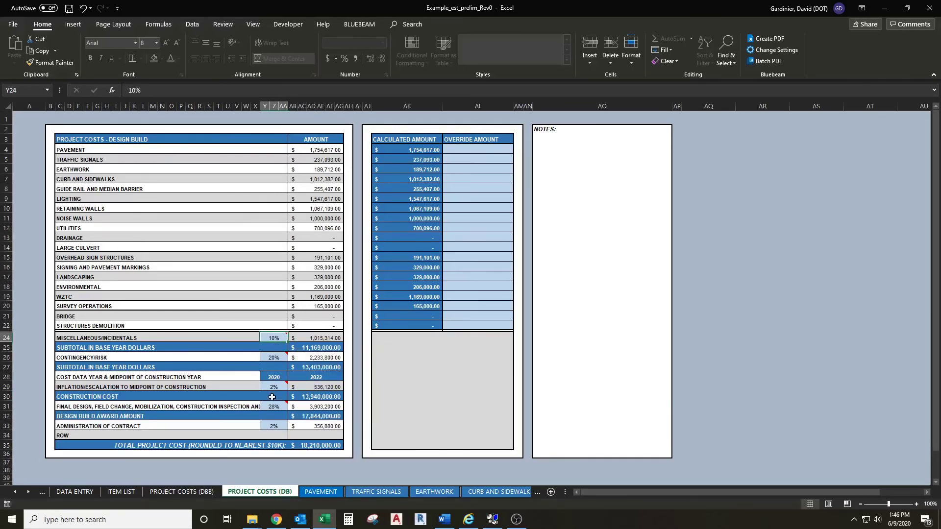
pyautogui.moveTo(272, 408)
pyautogui.click(49, 131)
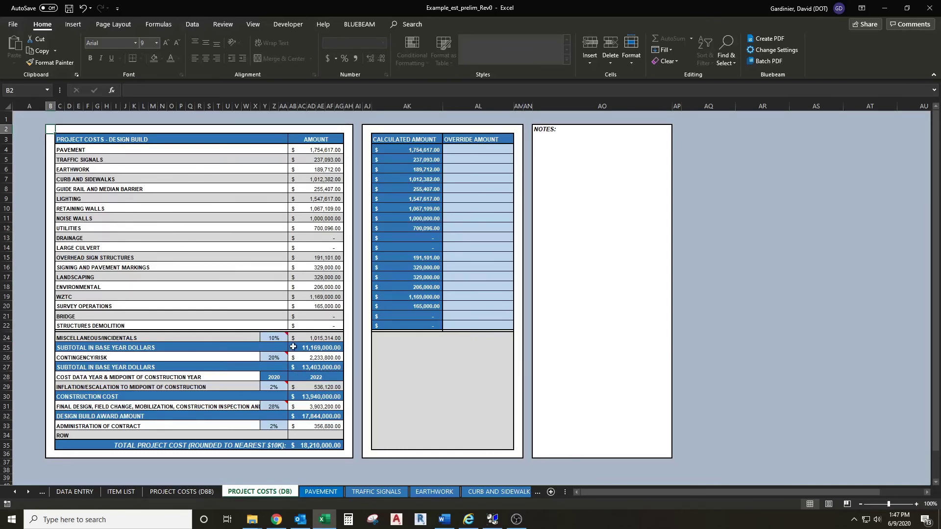
# Review the contingency/risk percentage, override amount column and total project cost formula on the PROJECT COSTS (DB) sheet
pyautogui.click(282, 355)
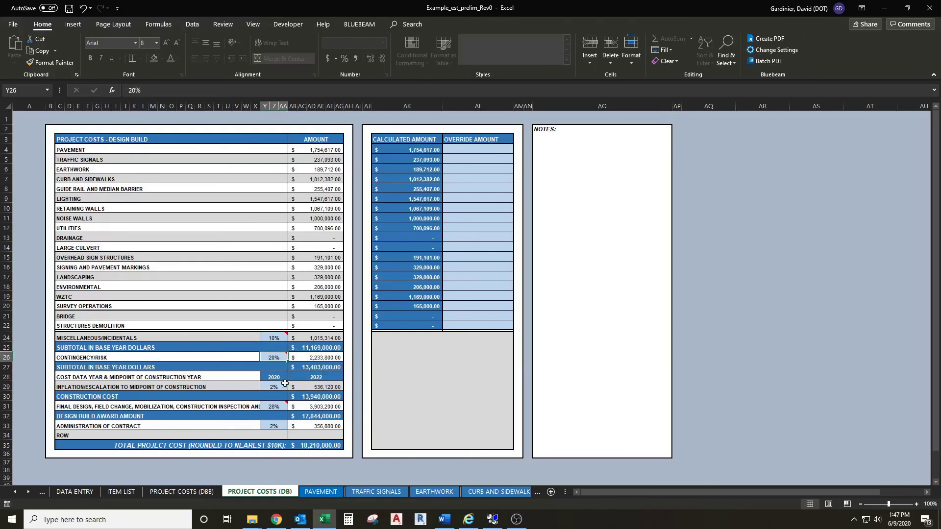
pyautogui.click(475, 180)
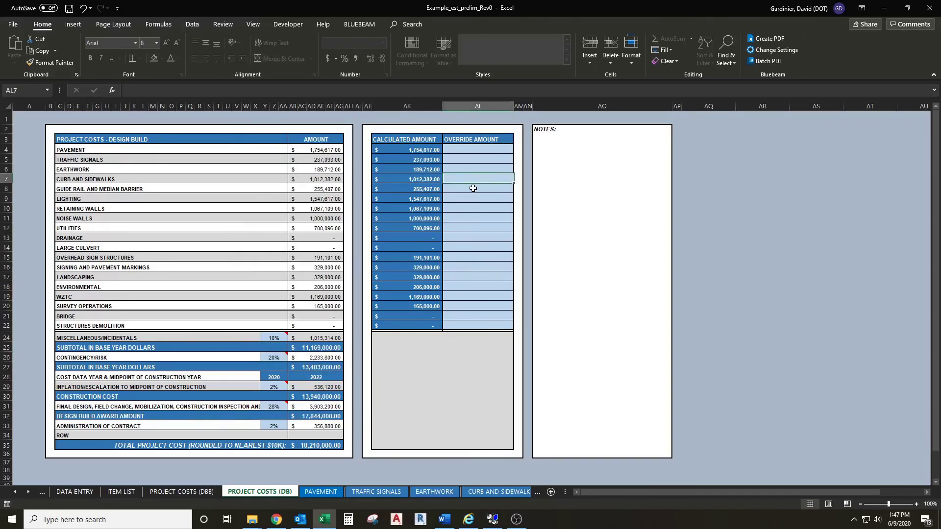
pyautogui.click(306, 444)
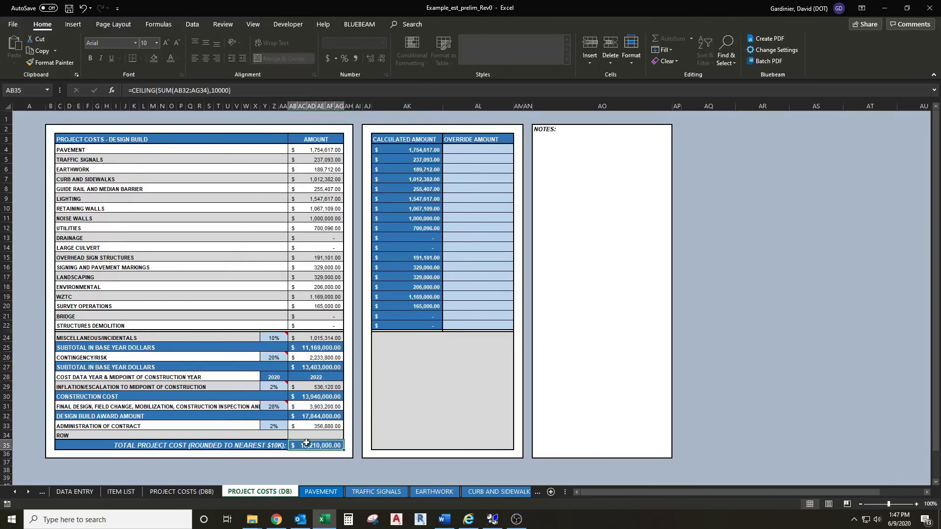